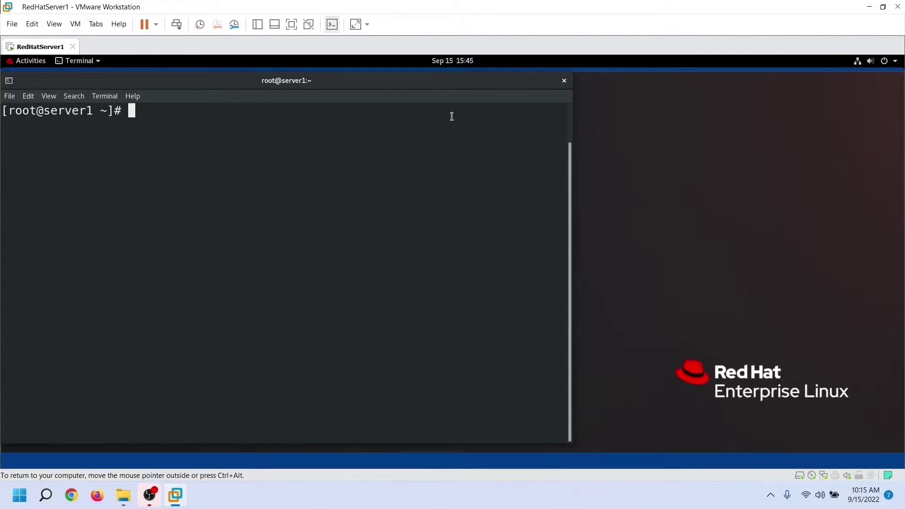
- Launch nm-connection-editor from the terminal and move the Network Connections window toward the centre
{"action": "type", "text": "nm-connec"}
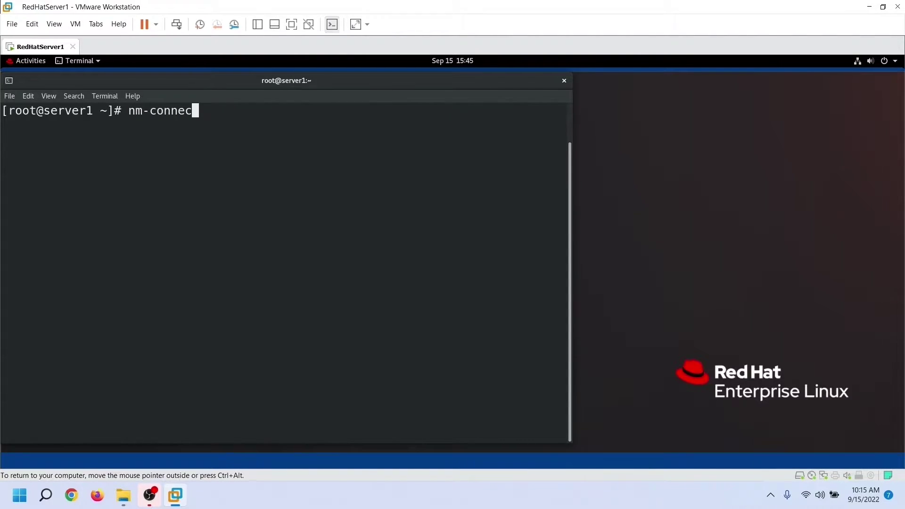
{"action": "type", "text": "tion-editor"}
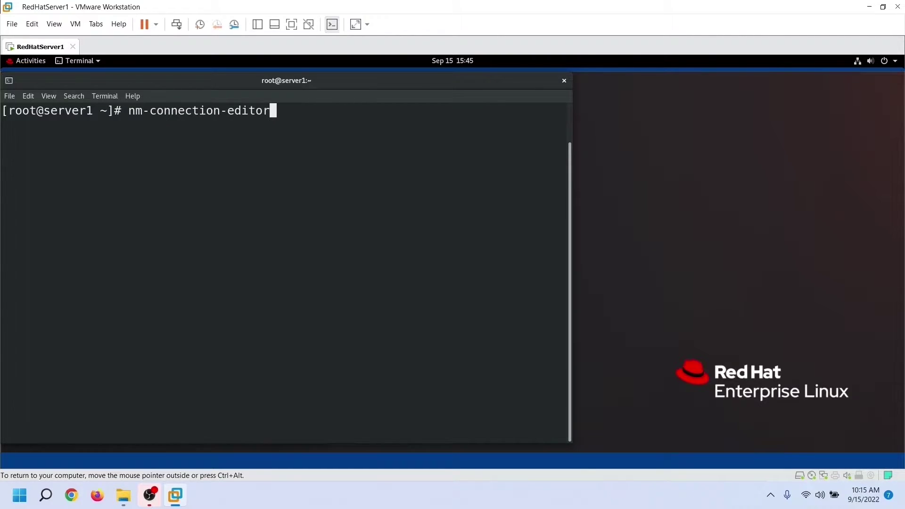
{"action": "key", "text": "Return"}
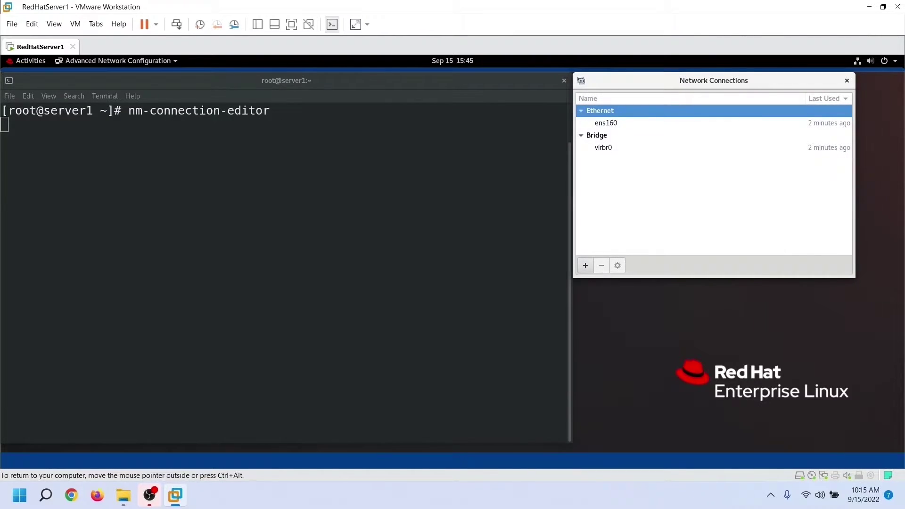
{"action": "left_click_drag", "start_coordinate": [686, 82], "coordinate": [321, 165]}
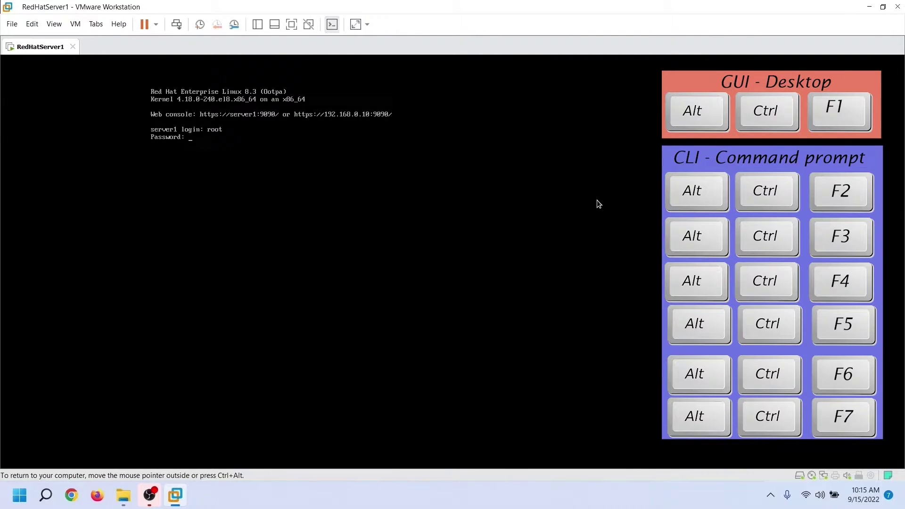
- Log in as root on the text console and try running nm-connection-editor there twice
{"action": "key", "text": "Return"}
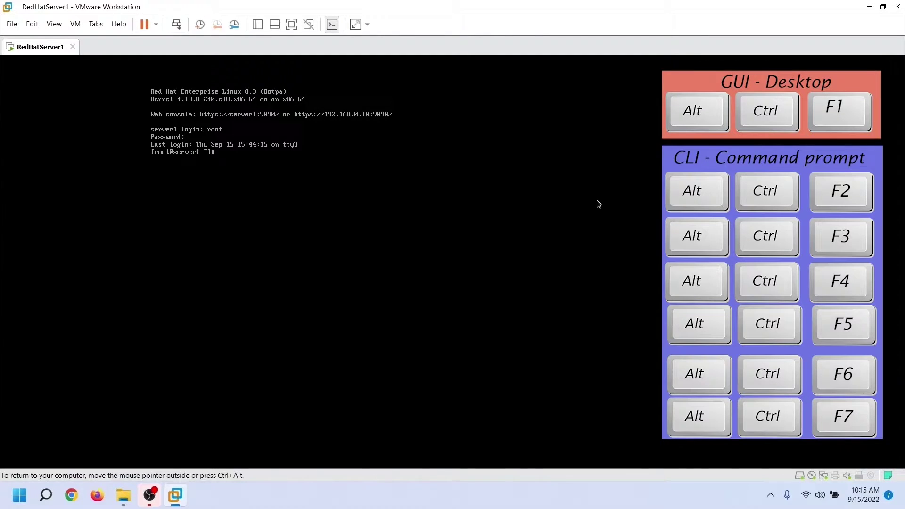
{"action": "type", "text": "nm-connection"}
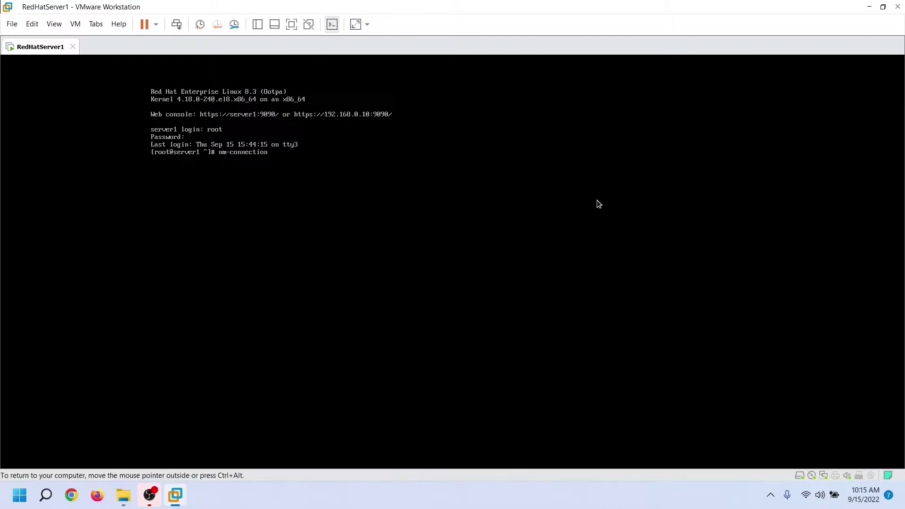
{"action": "type", "text": "-ed"}
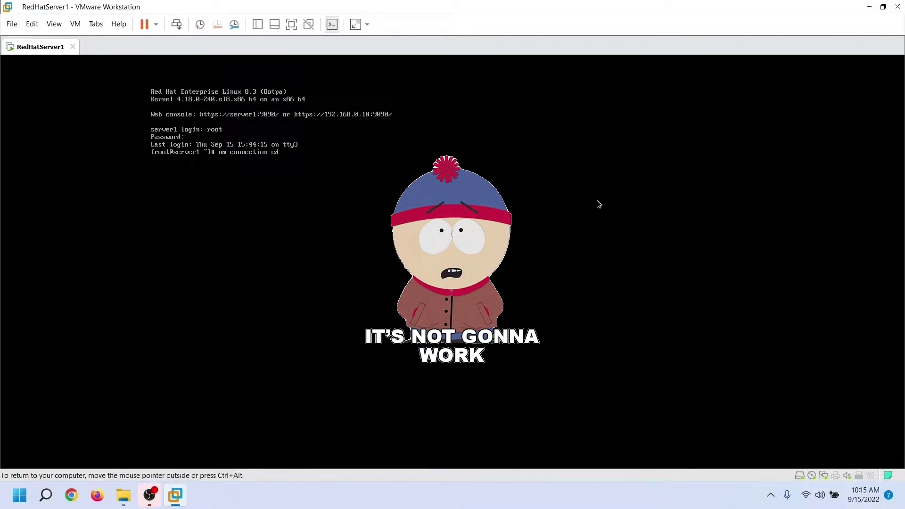
{"action": "type", "text": "itor"}
{"action": "key", "text": "Return"}
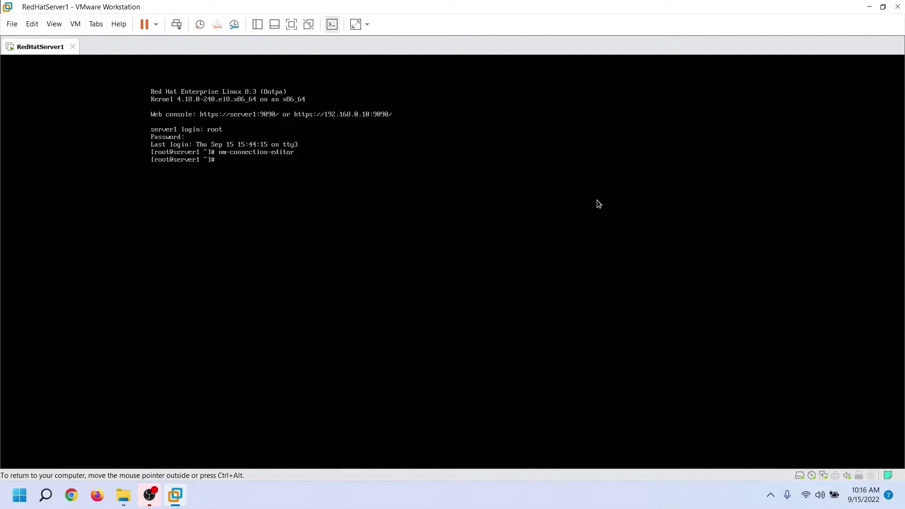
{"action": "key", "text": "Up"}
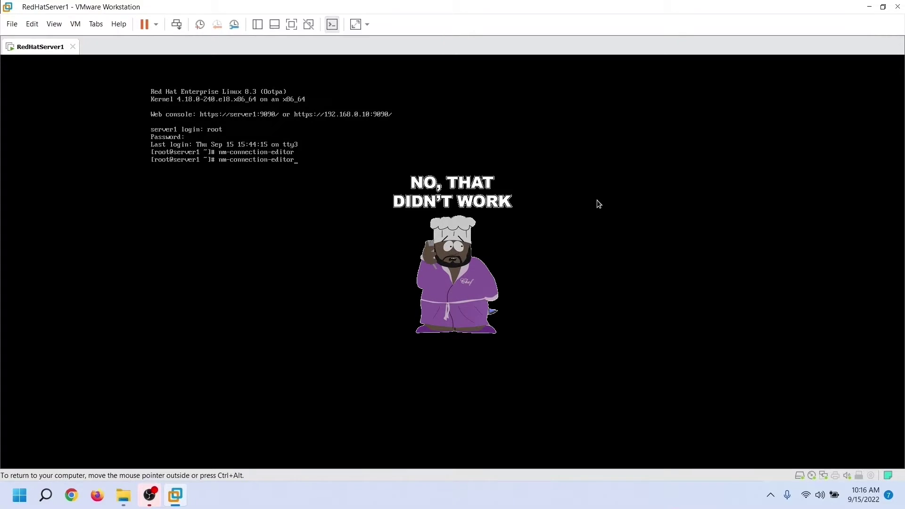
{"action": "key", "text": "Return"}
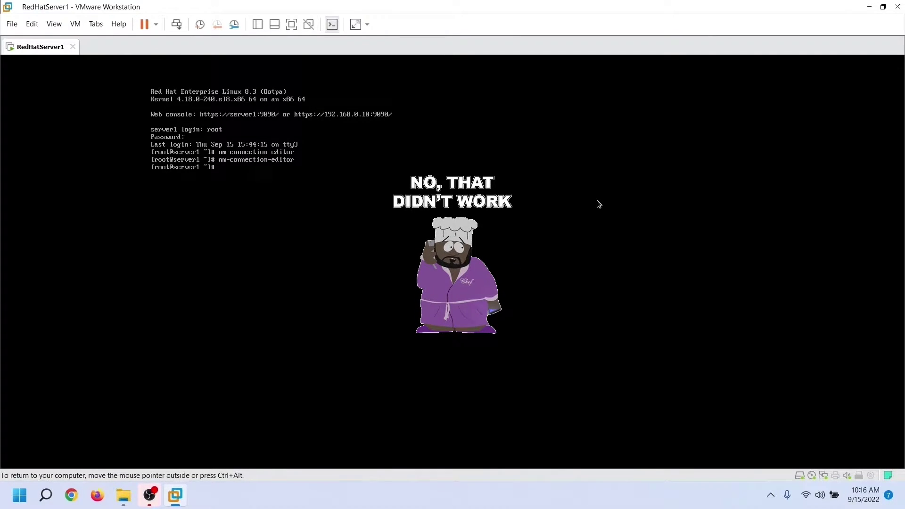
- Return to the graphical login, sign in as root via 'Not listed?', and close Network Connections
{"action": "key", "text": "ctrl+alt+F1"}
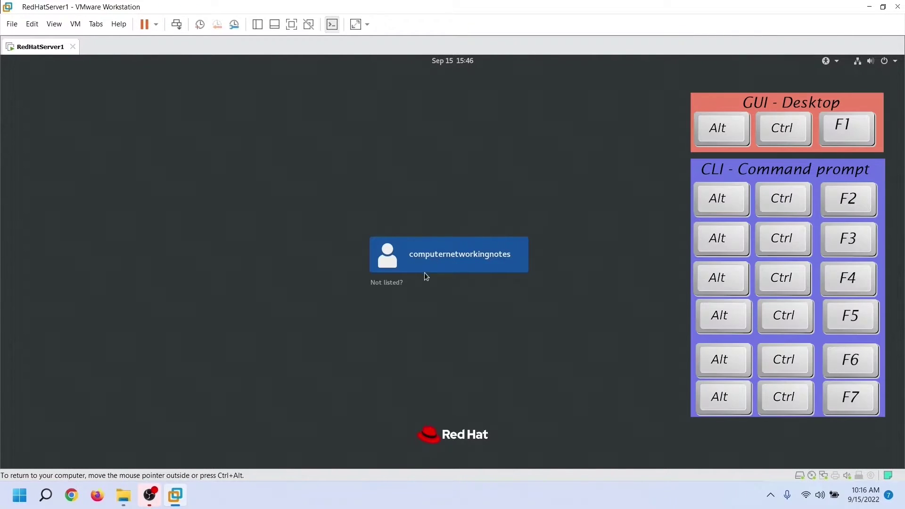
{"action": "left_click", "coordinate": [398, 285]}
{"action": "type", "text": "r"}
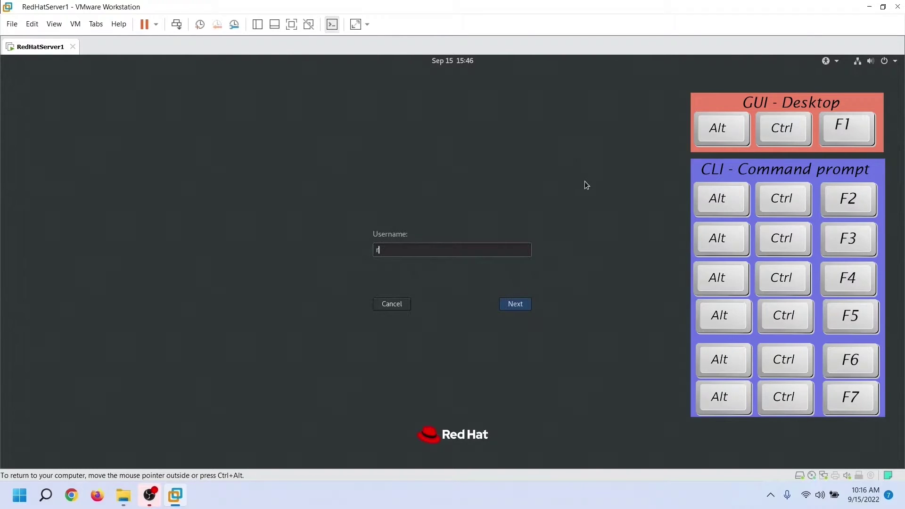
{"action": "type", "text": "oot"}
{"action": "key", "text": "Return"}
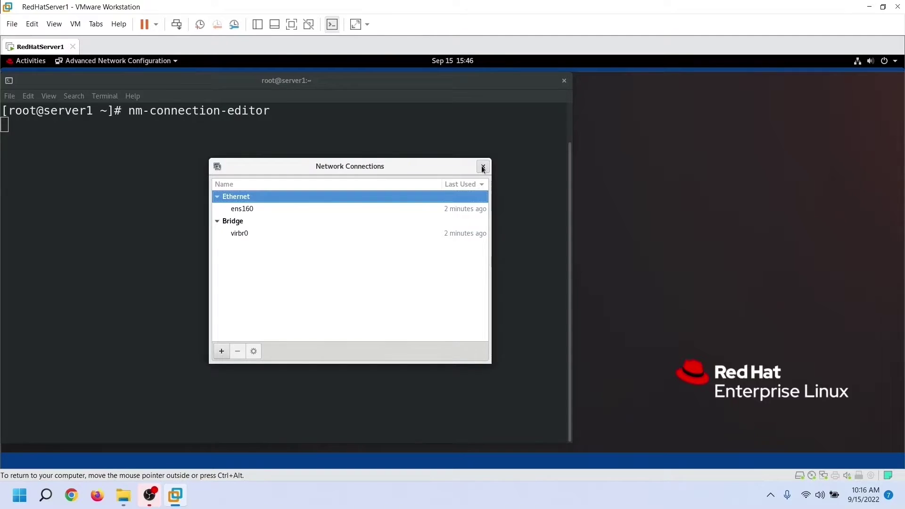
{"action": "left_click", "coordinate": [483, 169]}
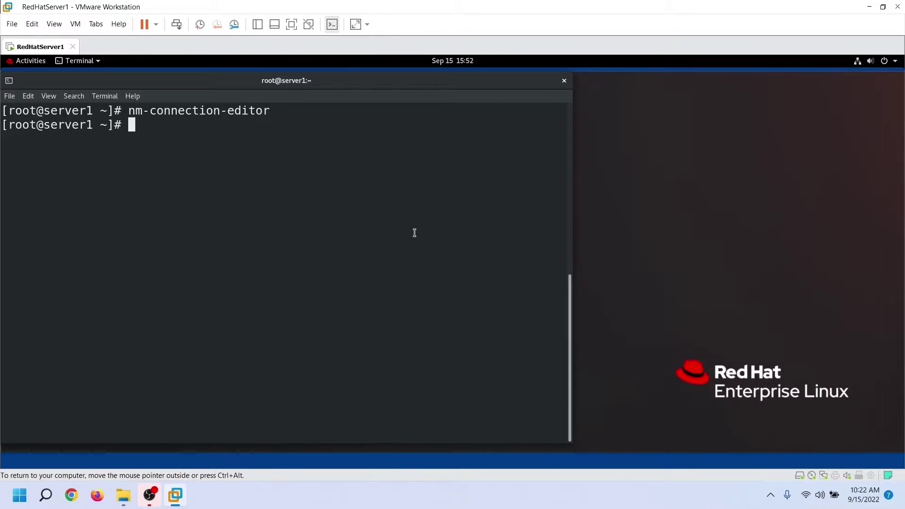
- Read the man NetworkManager page through to the end, then quit back to the shell
{"action": "type", "text": "man"}
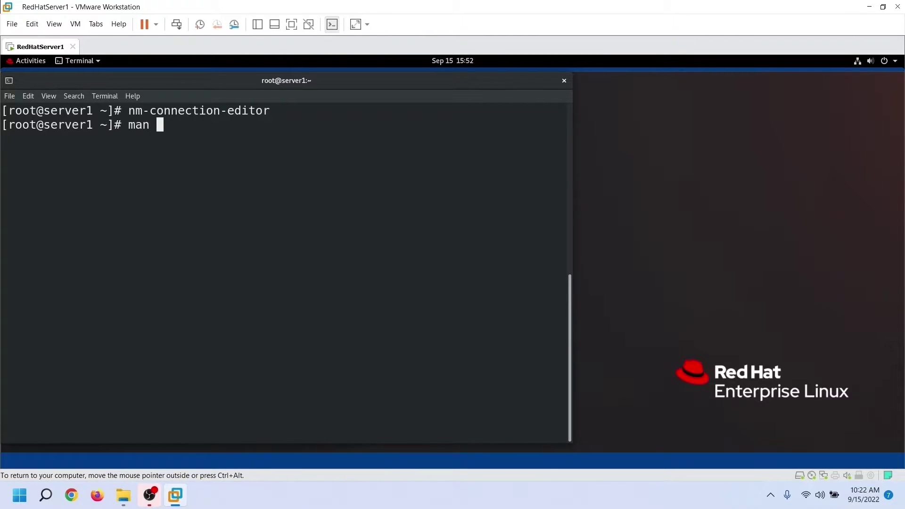
{"action": "type", "text": " NetworkManager"}
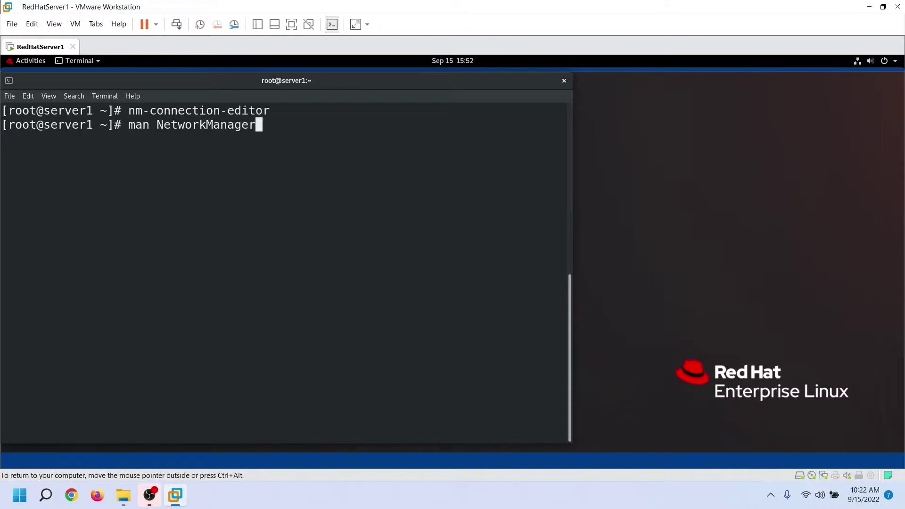
{"action": "key", "text": "Return"}
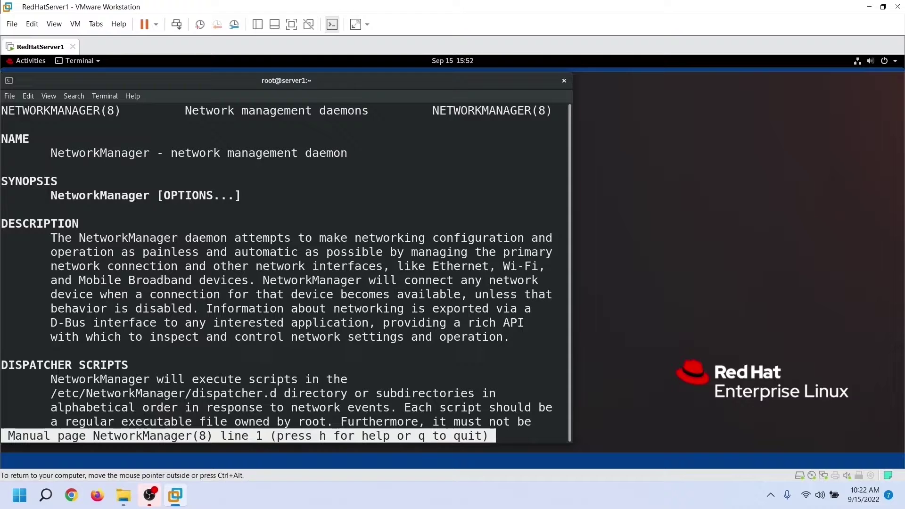
{"action": "scroll", "coordinate": [512, 284], "scroll_direction": "down", "scroll_amount": 3}
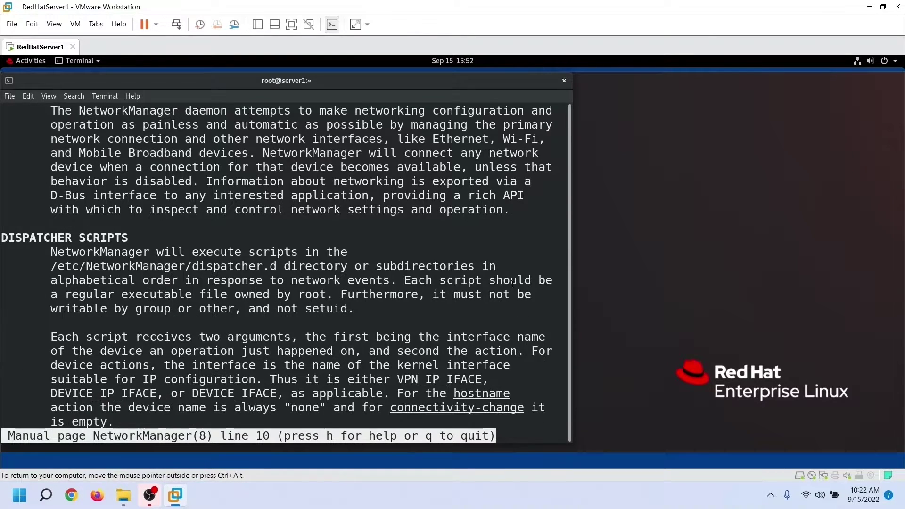
{"action": "scroll", "coordinate": [512, 283], "scroll_direction": "down", "scroll_amount": 5}
{"action": "scroll", "coordinate": [513, 284], "scroll_direction": "down", "scroll_amount": 19}
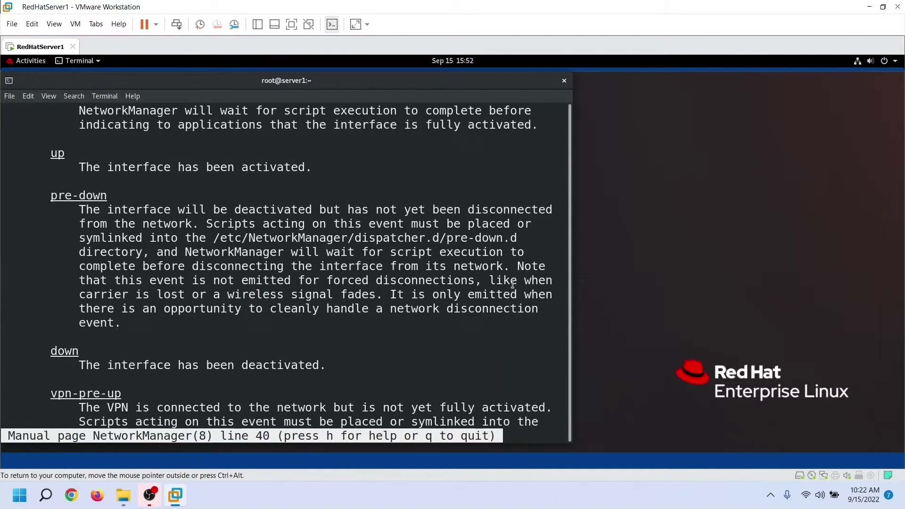
{"action": "scroll", "coordinate": [547, 236], "scroll_direction": "down", "scroll_amount": 20}
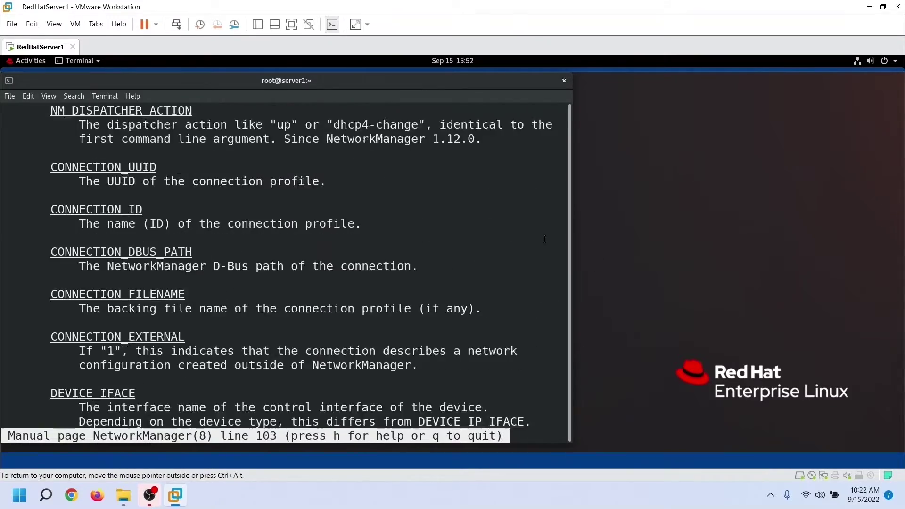
{"action": "scroll", "coordinate": [544, 239], "scroll_direction": "down", "scroll_amount": 20}
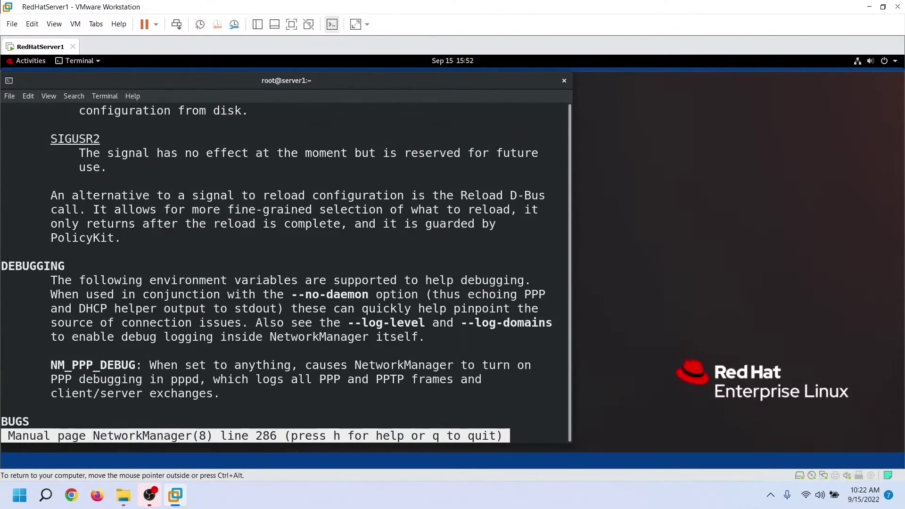
{"action": "scroll", "coordinate": [508, 215], "scroll_direction": "down", "scroll_amount": 6}
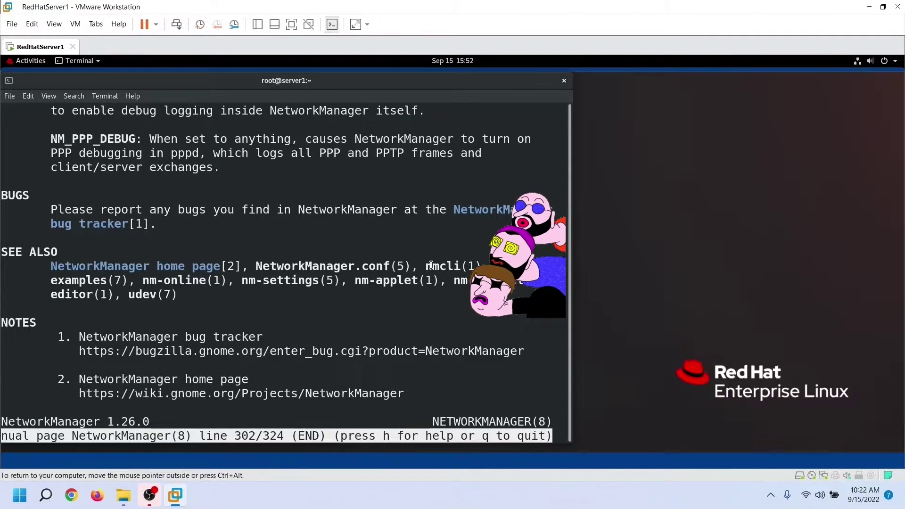
{"action": "key", "text": "q"}
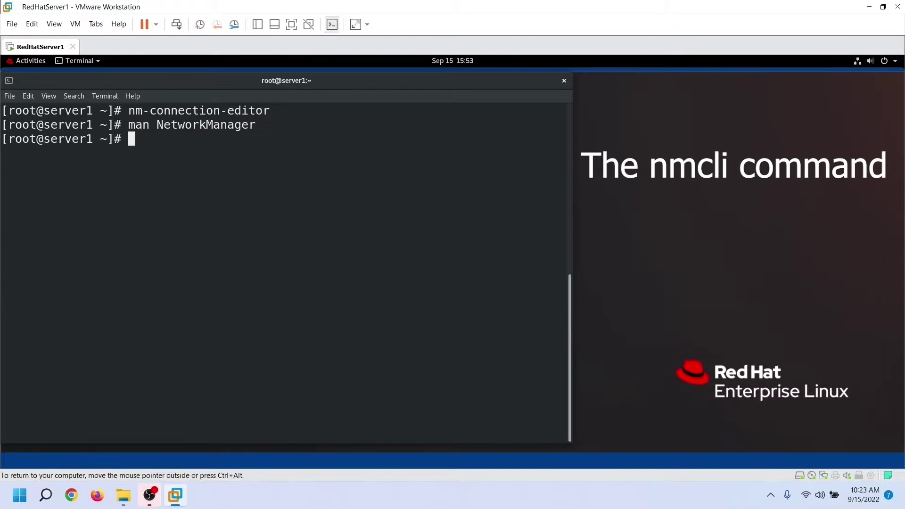
- Display the nmcli --help usage text and scroll through it
{"action": "type", "text": "nmcli --help"}
{"action": "key", "text": "Return"}
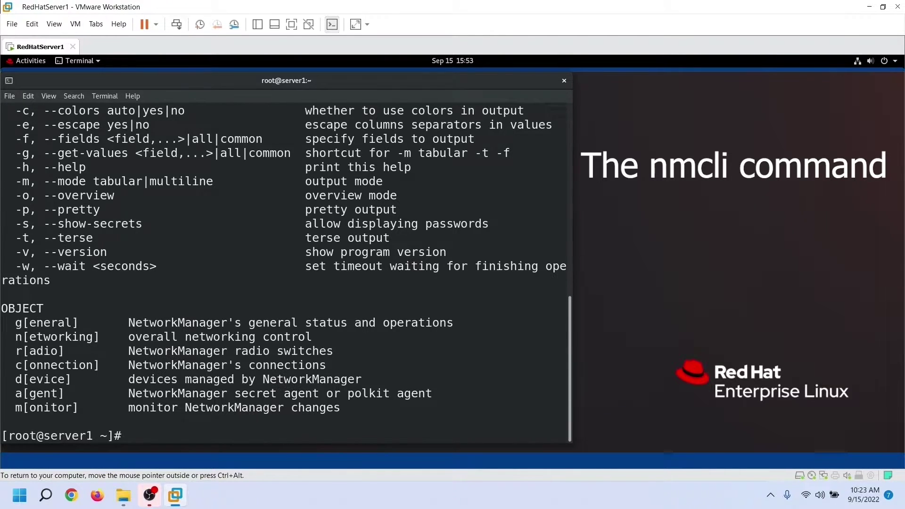
{"action": "scroll", "coordinate": [415, 335], "scroll_direction": "up", "scroll_amount": 3}
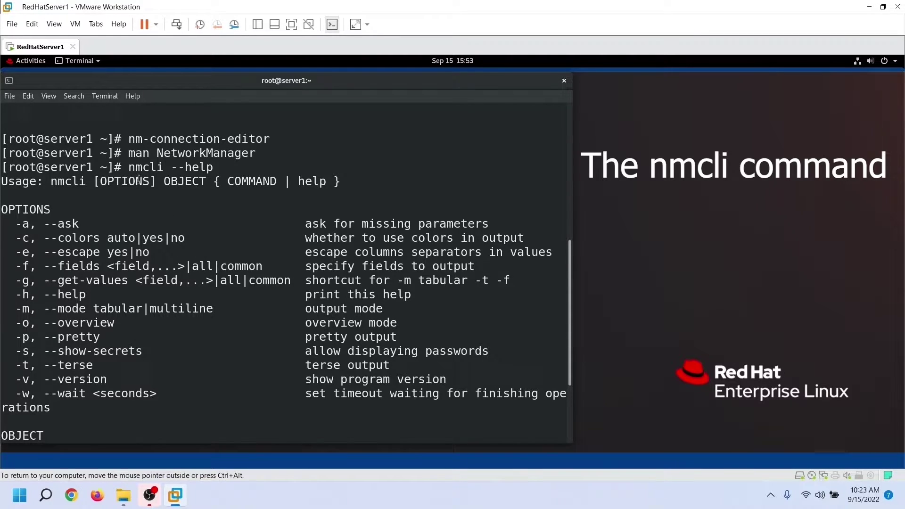
{"action": "scroll", "coordinate": [491, 277], "scroll_direction": "down", "scroll_amount": 1}
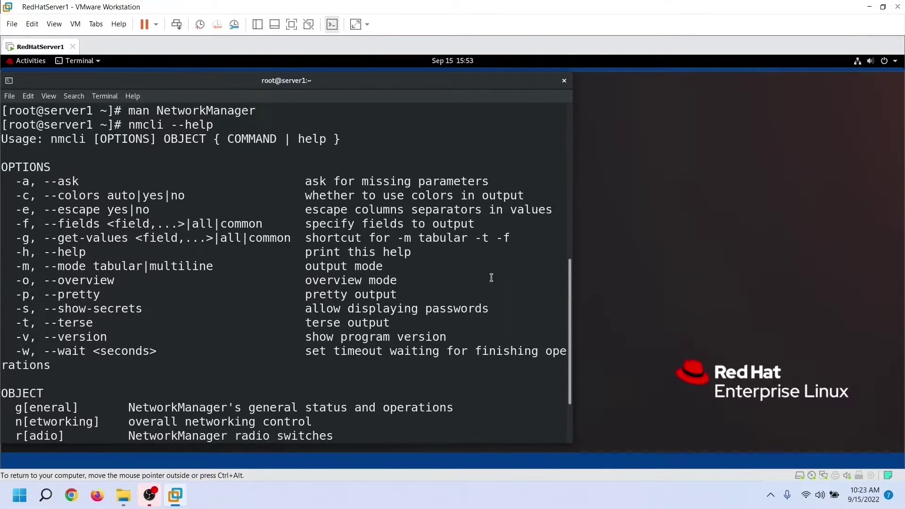
{"action": "scroll", "coordinate": [491, 277], "scroll_direction": "down", "scroll_amount": 2}
- Clear the screen, launch nmtui, and exit it via Quit, then type nm-connection-editor
{"action": "type", "text": "clear"}
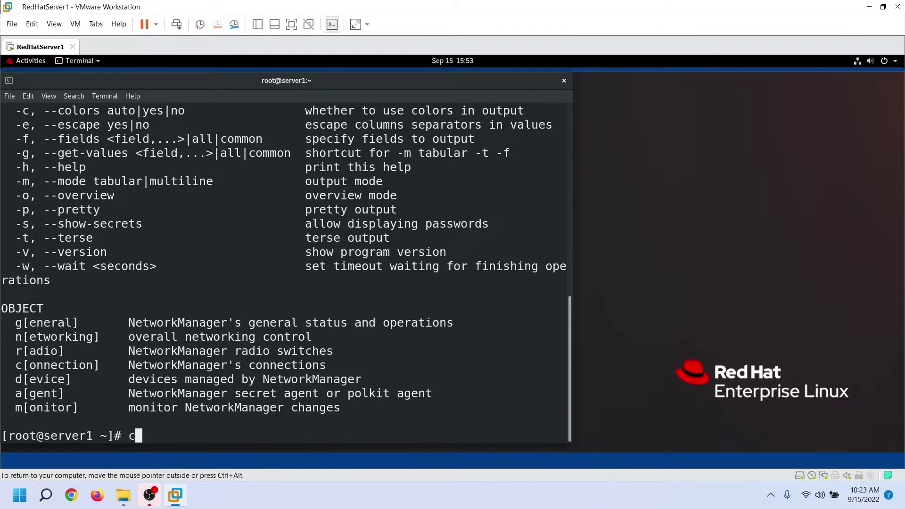
{"action": "key", "text": "Return"}
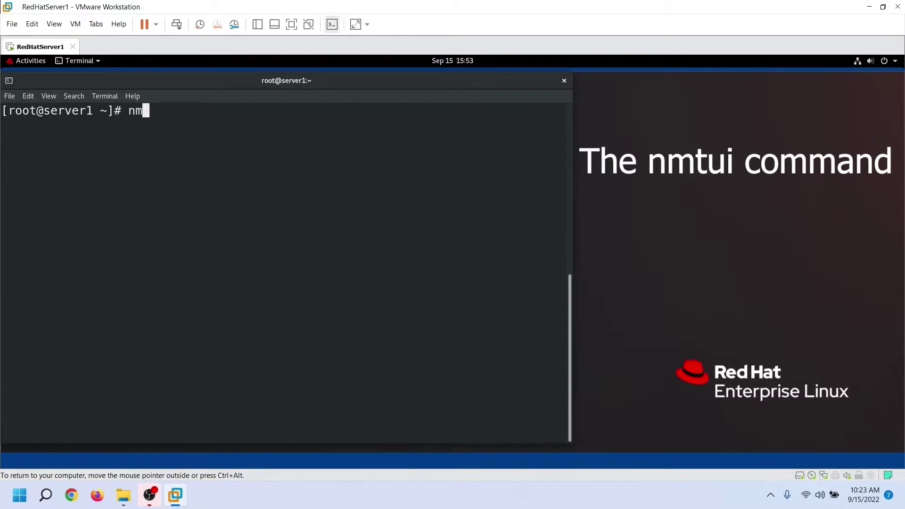
{"action": "key", "text": "Return"}
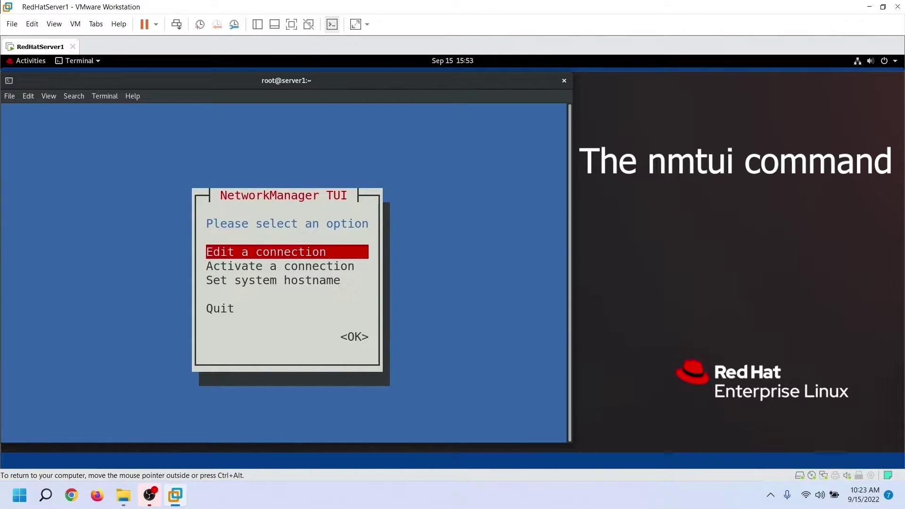
{"action": "key", "text": "Down"}
{"action": "key", "text": "Down"}
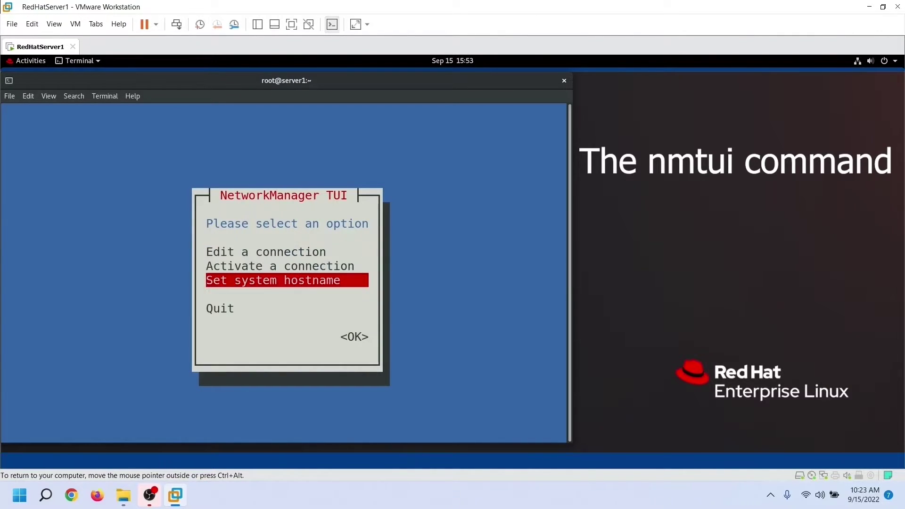
{"action": "key", "text": "Down"}
{"action": "key", "text": "Return"}
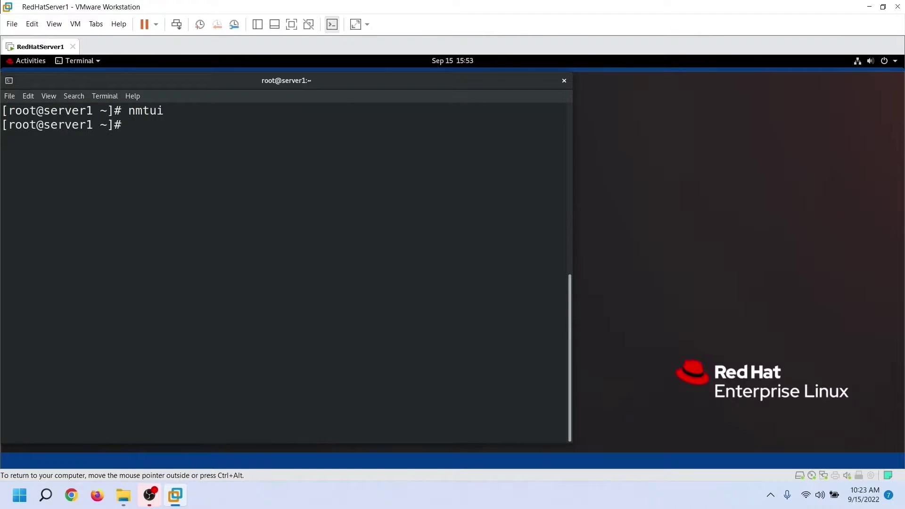
{"action": "type", "text": "nm"}
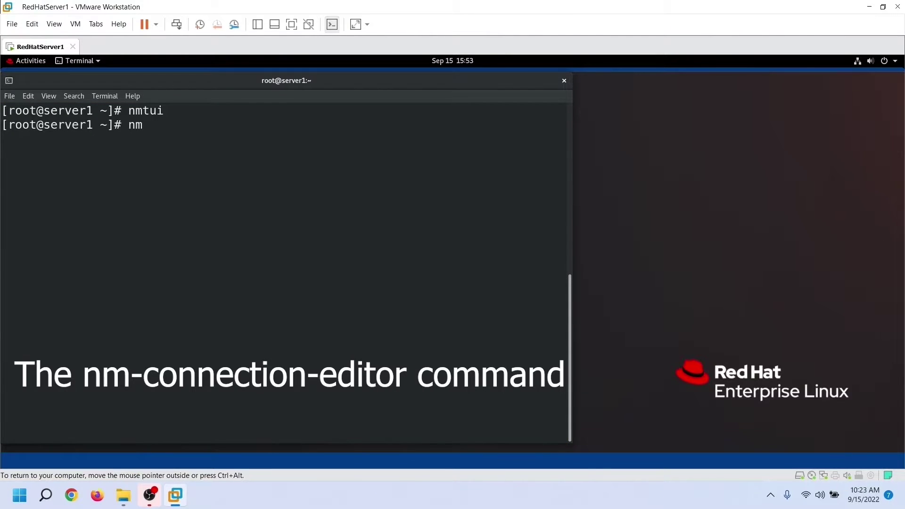
{"action": "type", "text": "-connection-editor"}
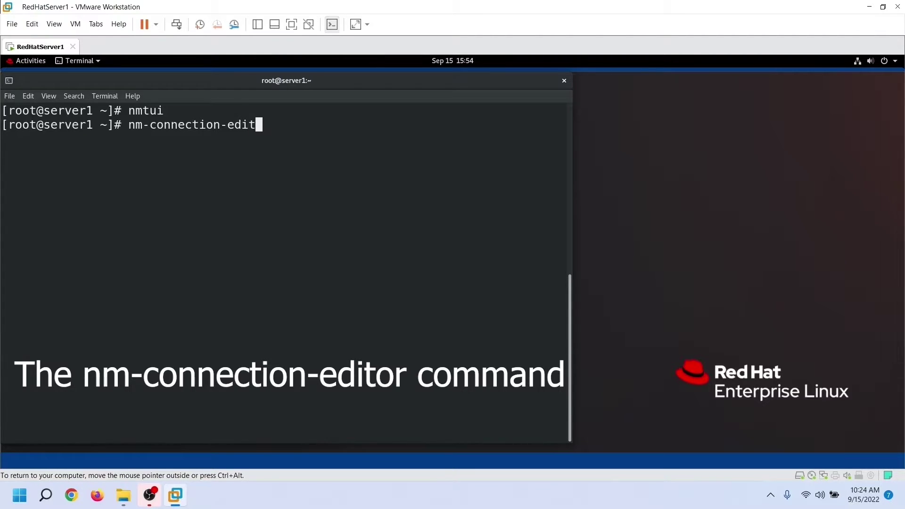
- Run nm-connection-editor, move Network Connections over the terminal, and open a second terminal window
{"action": "key", "text": "Return"}
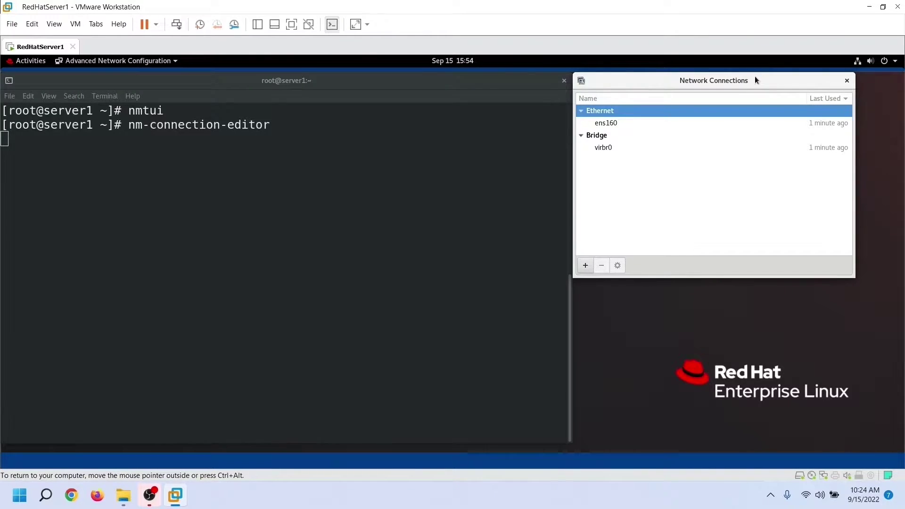
{"action": "left_click_drag", "start_coordinate": [755, 78], "coordinate": [224, 148]}
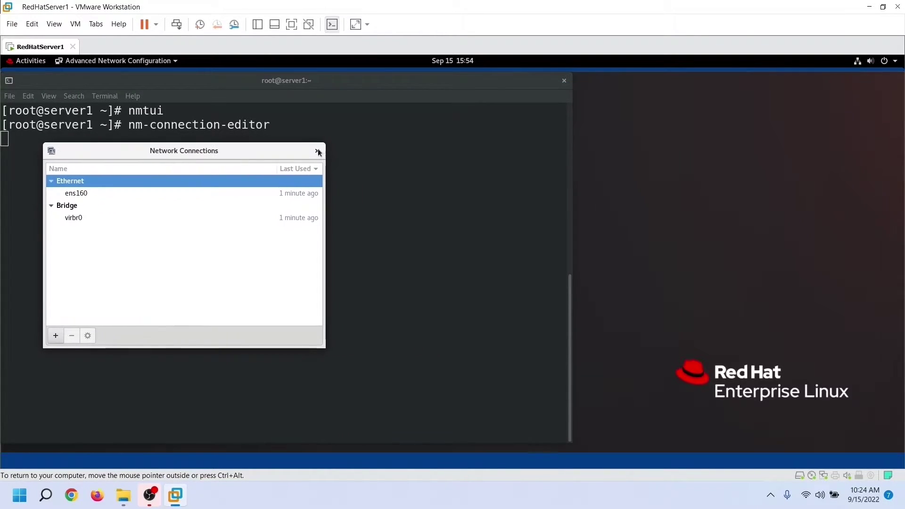
{"action": "left_click", "coordinate": [28, 96]}
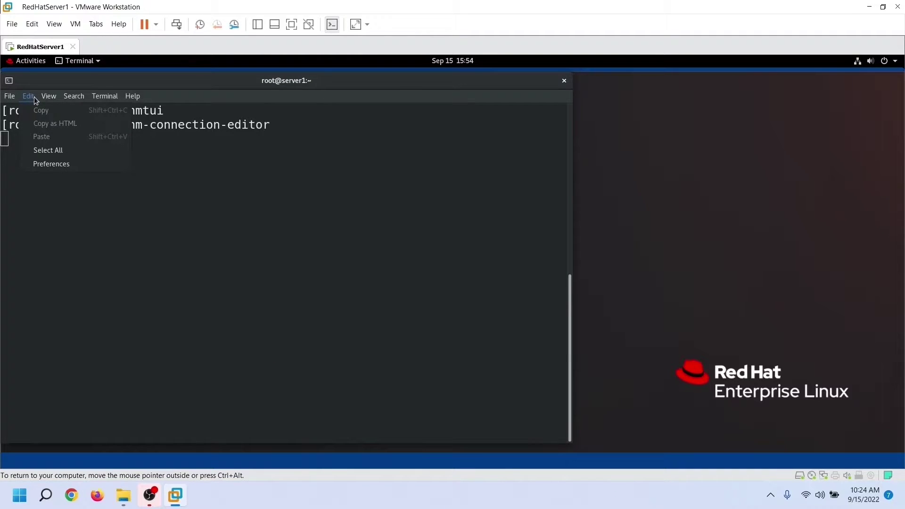
{"action": "mouse_move", "coordinate": [9, 97]}
{"action": "left_click", "coordinate": [36, 123]}
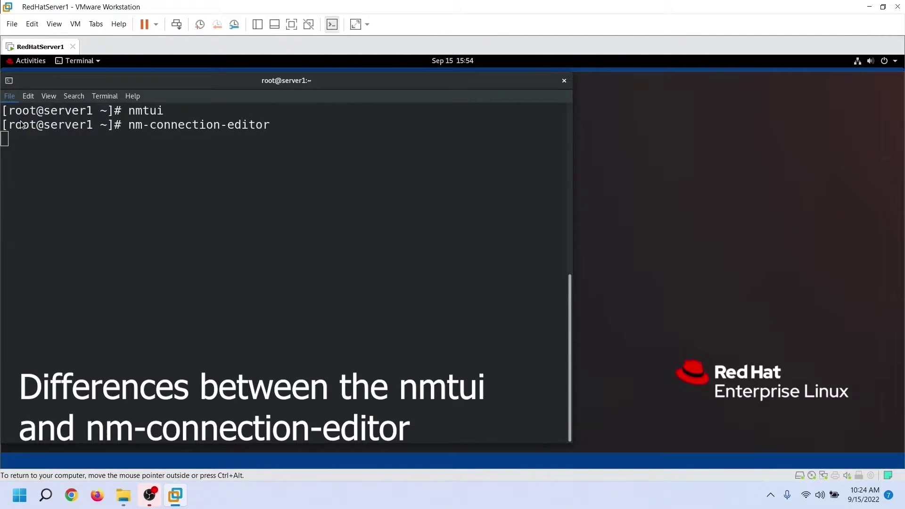
- Place the second terminal at the upper right, zoom in its text, and run nmtui there
{"action": "left_click_drag", "start_coordinate": [232, 107], "coordinate": [756, 89]}
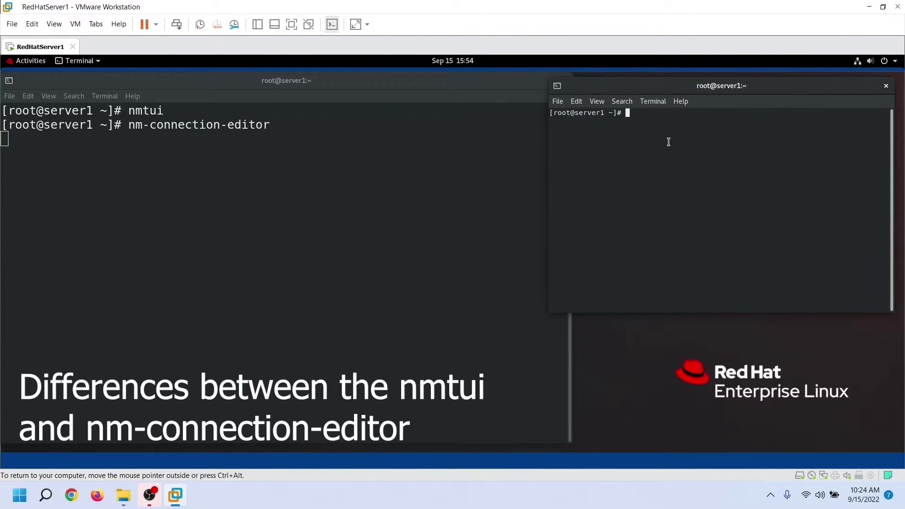
{"action": "left_click", "coordinate": [597, 101]}
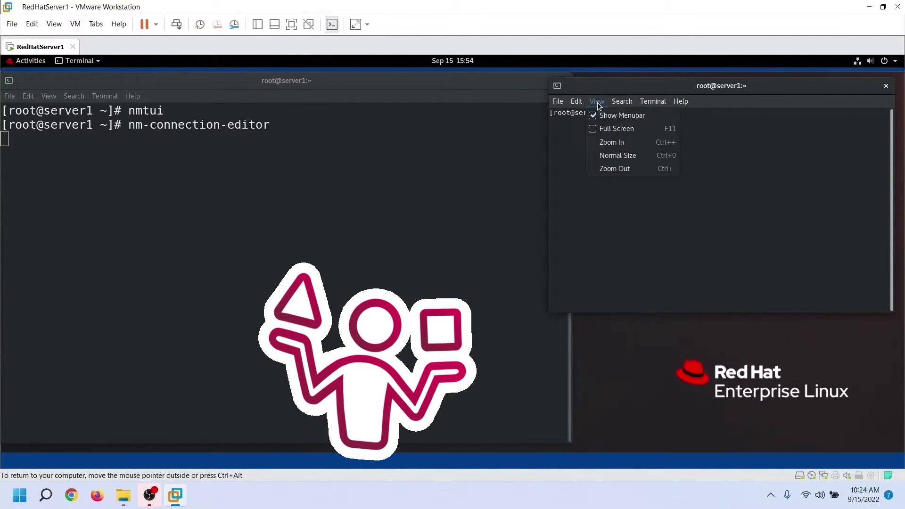
{"action": "left_click", "coordinate": [608, 141]}
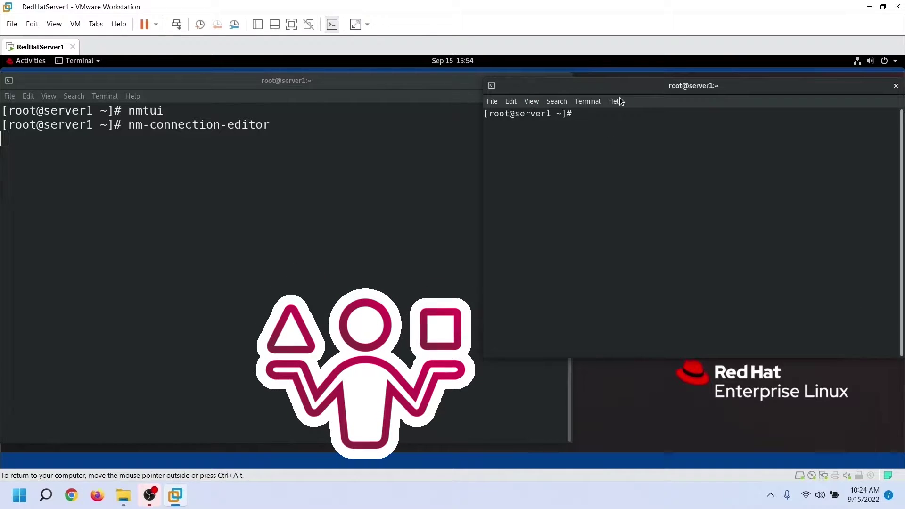
{"action": "left_click_drag", "start_coordinate": [624, 92], "coordinate": [626, 86]}
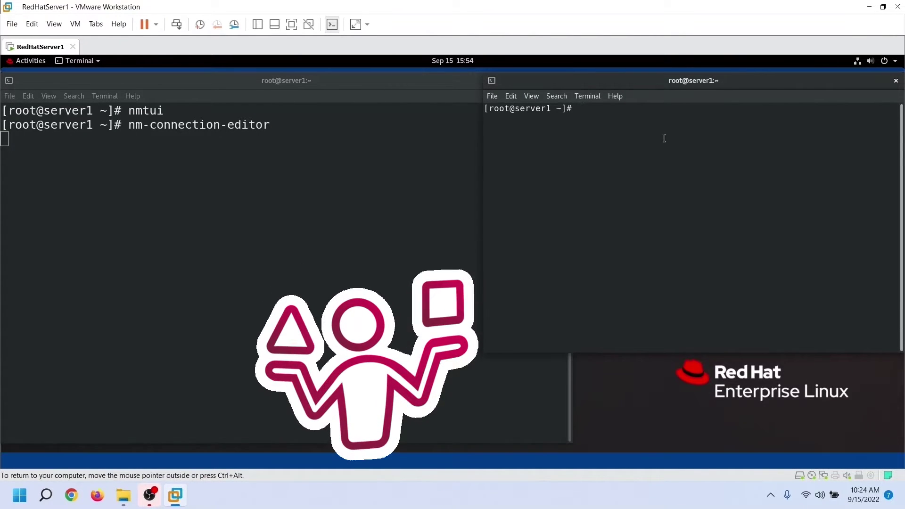
{"action": "type", "text": "nmtui"}
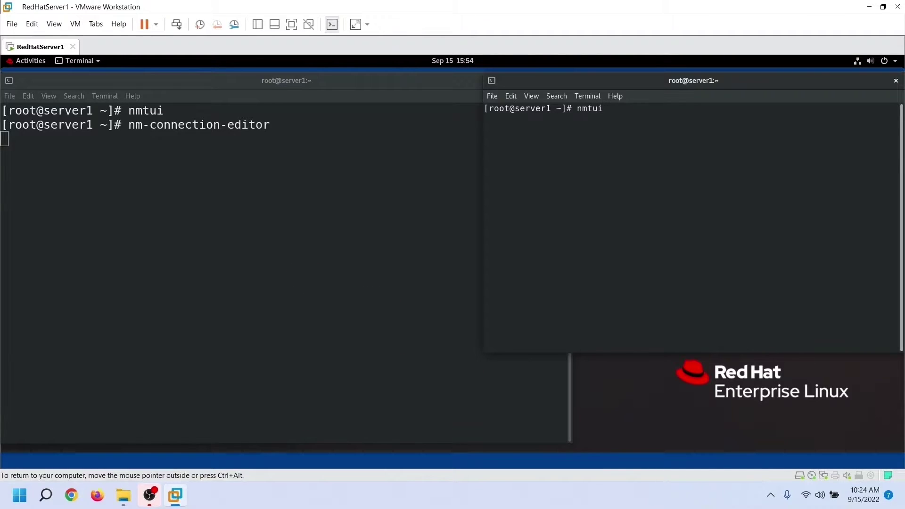
{"action": "key", "text": "Return"}
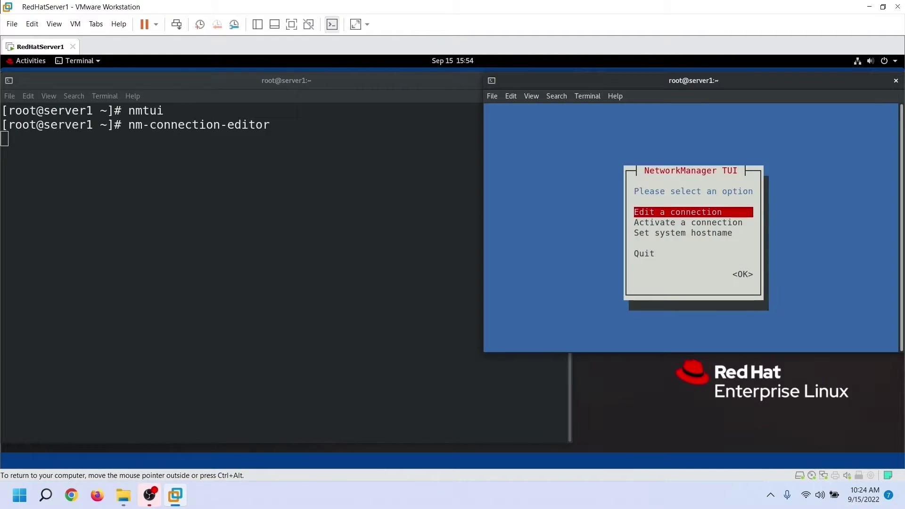
- Switch between windows, browse nmtui's Activate a connection and Set system hostname, then select Quit
{"action": "left_click", "coordinate": [208, 184]}
{"action": "key", "text": "Return"}
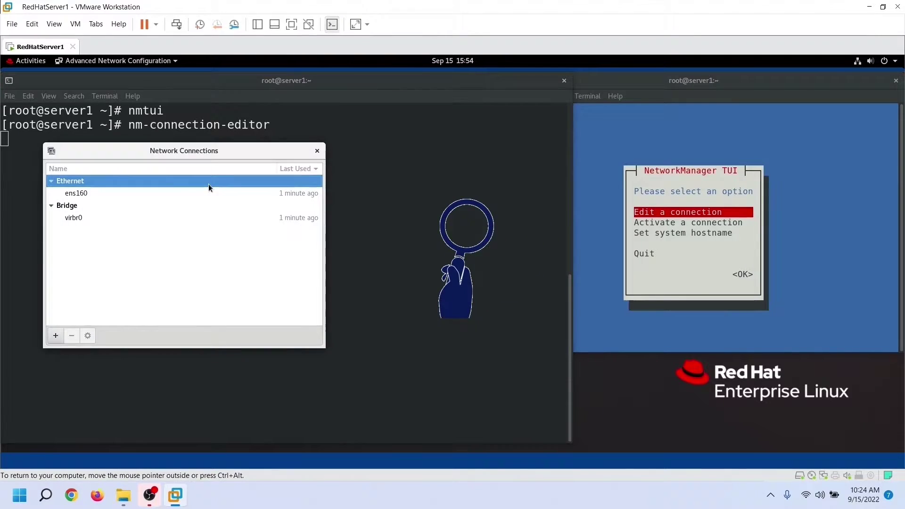
{"action": "left_click", "coordinate": [587, 222]}
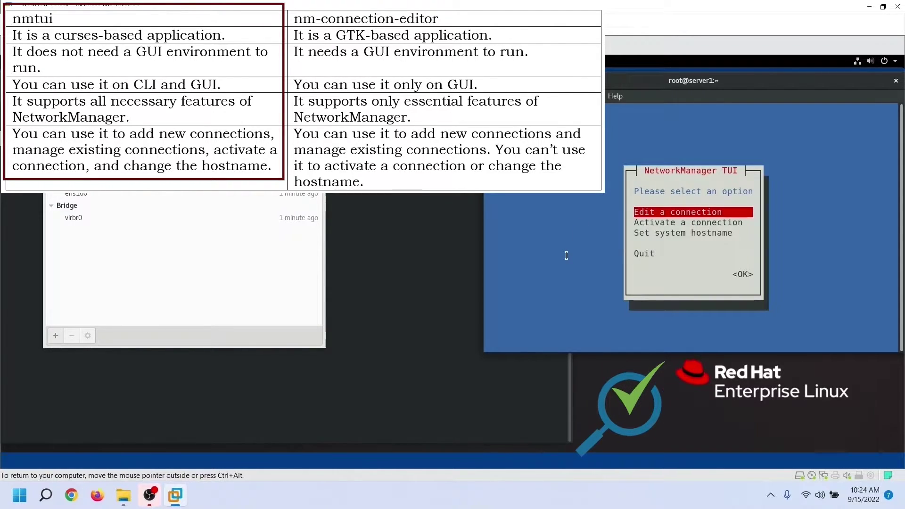
{"action": "key", "text": "Down"}
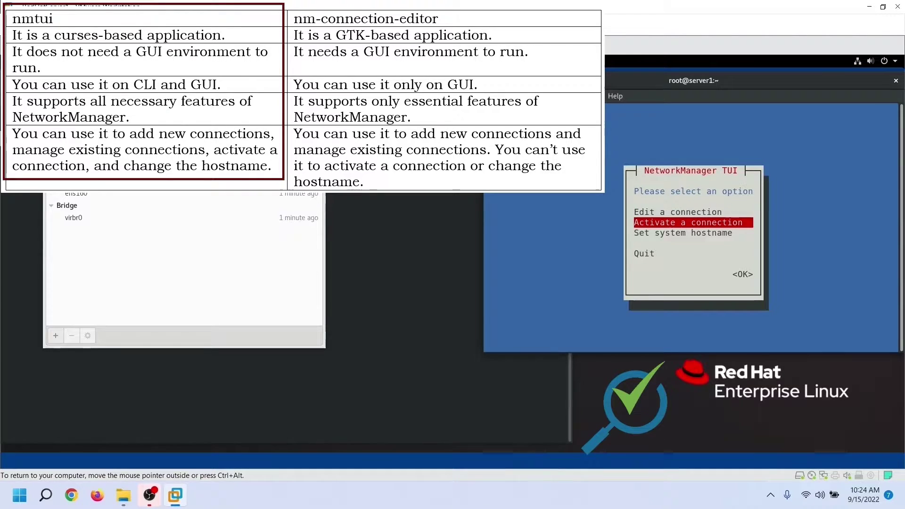
{"action": "key", "text": "Down"}
{"action": "key", "text": "Up"}
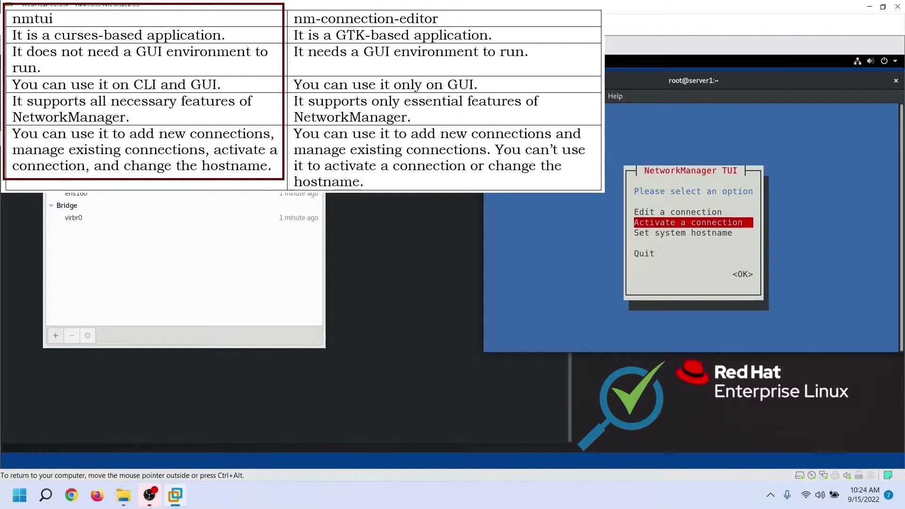
{"action": "key", "text": "Down"}
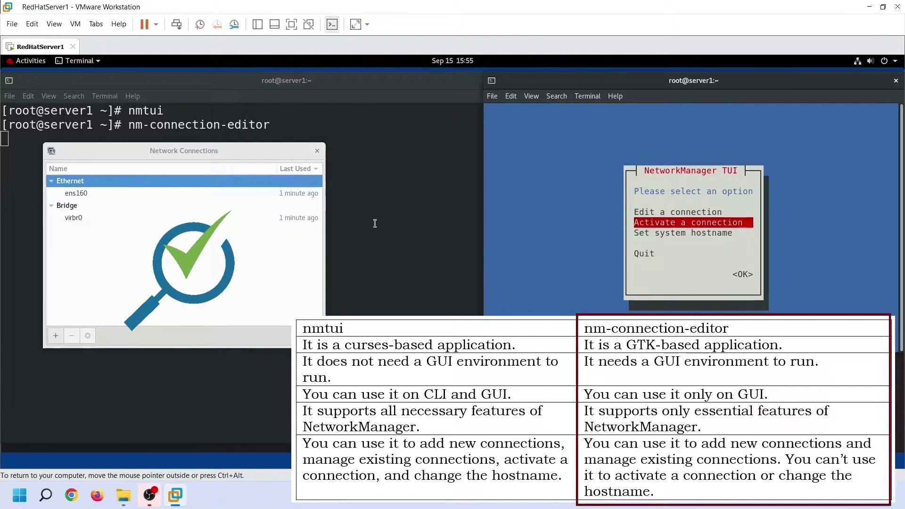
{"action": "key", "text": "Up"}
{"action": "left_click", "coordinate": [208, 258]}
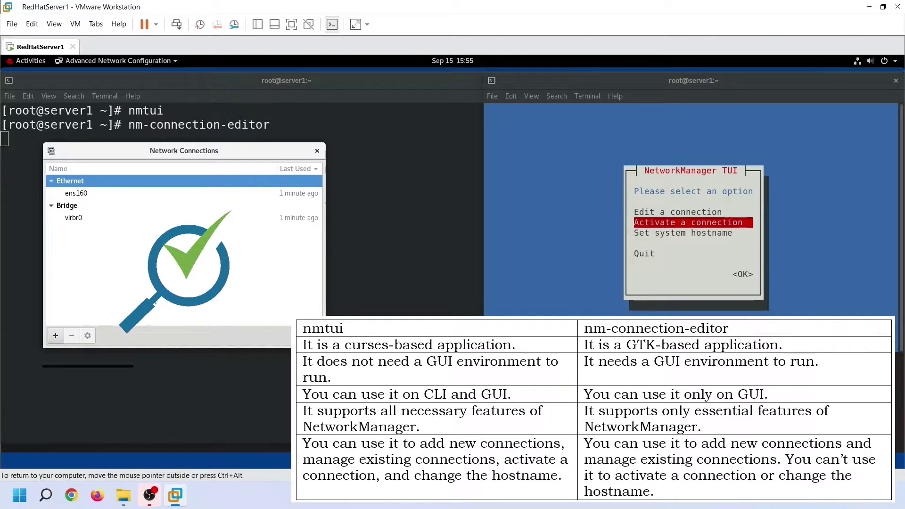
{"action": "left_click", "coordinate": [644, 253]}
- Exit nmtui, close the second terminal, and add a new connection choosing the Ethernet type
{"action": "key", "text": "Return"}
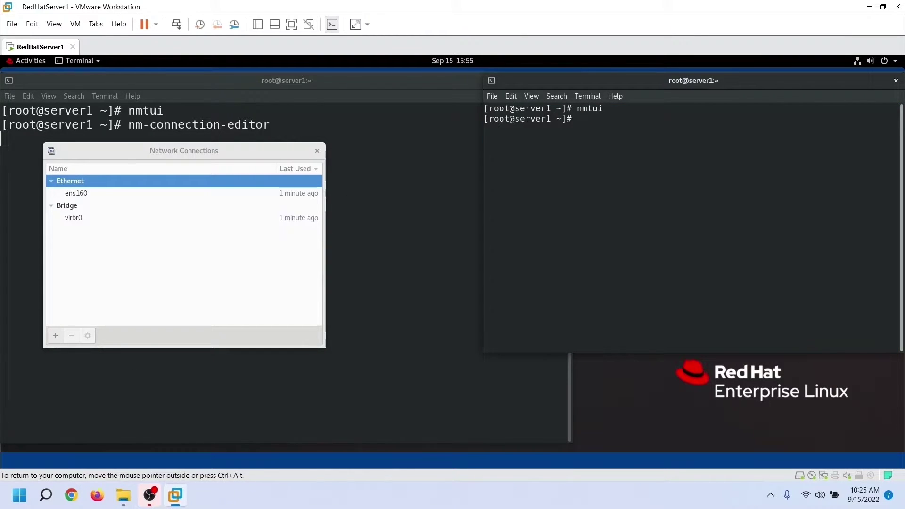
{"action": "left_click", "coordinate": [896, 82]}
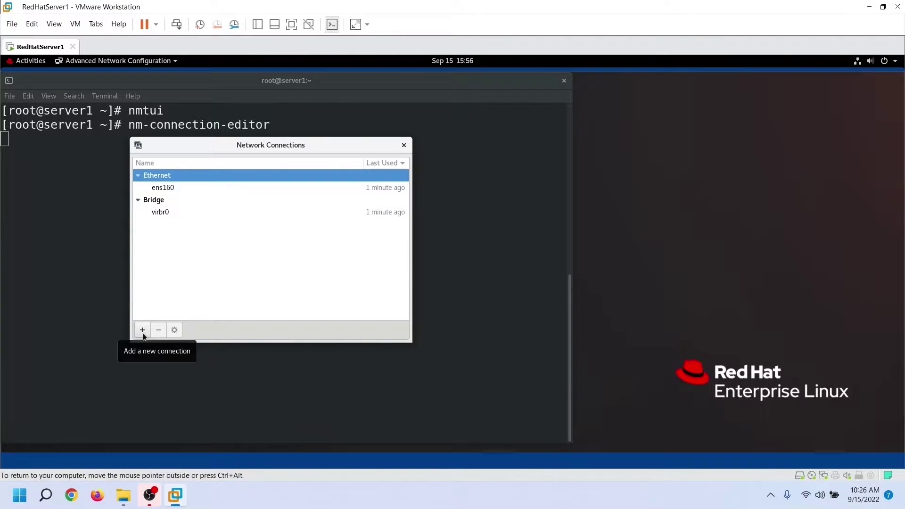
{"action": "left_click", "coordinate": [143, 331]}
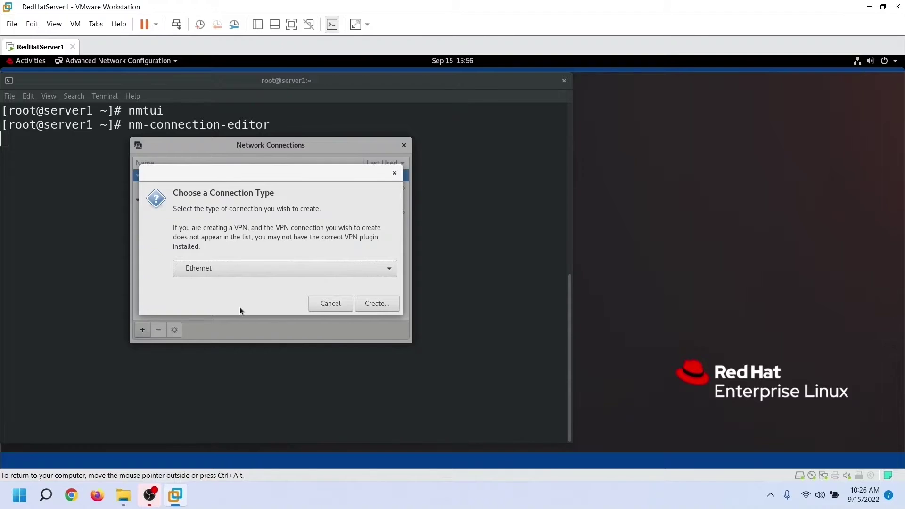
{"action": "left_click", "coordinate": [394, 270]}
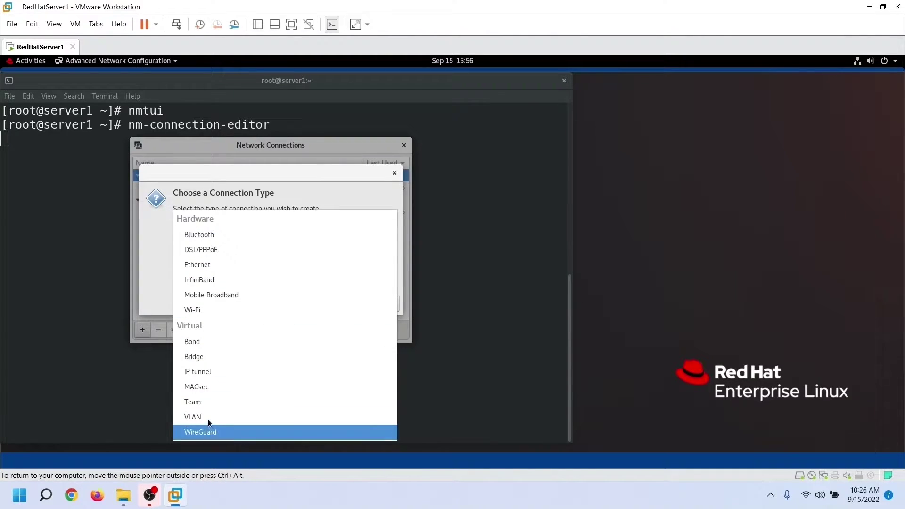
{"action": "left_click", "coordinate": [312, 262]}
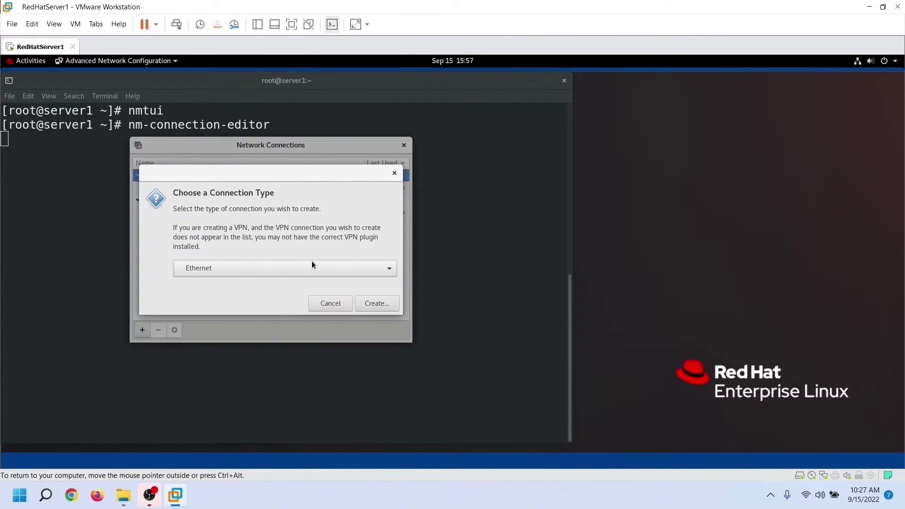
- Create the Ethernet connection and rename it from 'Ethernet connection 1' to CustomCon1
{"action": "left_click", "coordinate": [377, 304]}
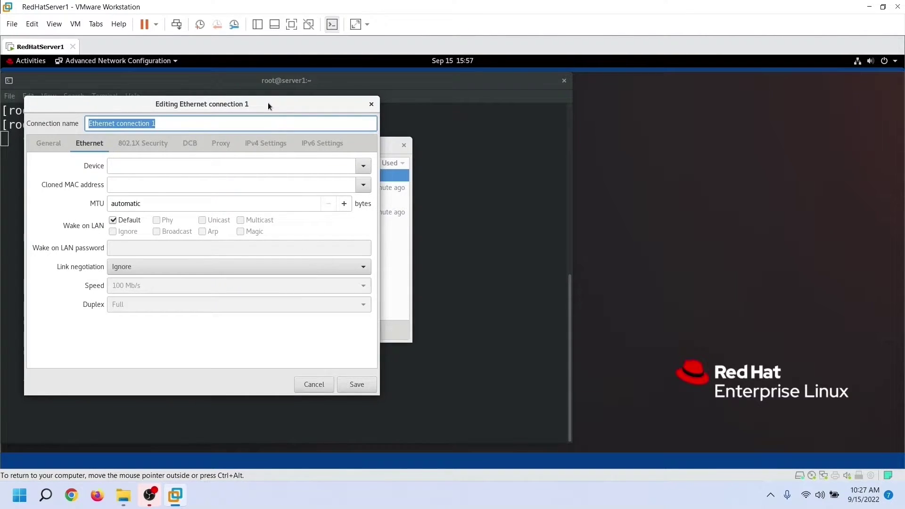
{"action": "left_click_drag", "start_coordinate": [275, 103], "coordinate": [329, 117]}
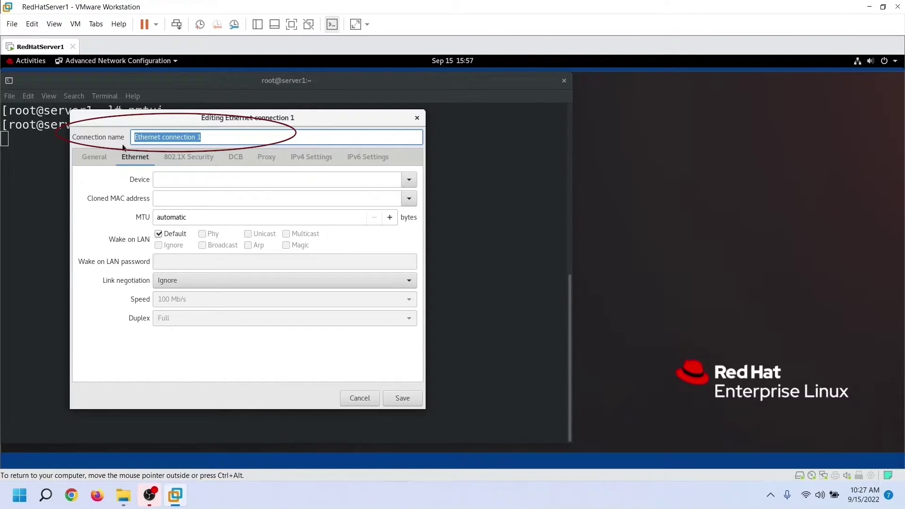
{"action": "left_click", "coordinate": [222, 137]}
{"action": "key", "text": "BackSpace"}
{"action": "key", "text": "BackSpace"}
{"action": "key", "text": "BackSpace"}
{"action": "key", "text": "BackSpace"}
{"action": "key", "text": "BackSpace"}
{"action": "key", "text": "BackSpace"}
{"action": "key", "text": "BackSpace"}
{"action": "key", "text": "BackSpace"}
{"action": "key", "text": "BackSpace"}
{"action": "key", "text": "BackSpace"}
{"action": "key", "text": "BackSpace"}
{"action": "key", "text": "BackSpace"}
{"action": "key", "text": "BackSpace"}
{"action": "key", "text": "BackSpace"}
{"action": "key", "text": "BackSpace"}
{"action": "key", "text": "BackSpace"}
{"action": "key", "text": "BackSpace"}
{"action": "key", "text": "BackSpace"}
{"action": "key", "text": "BackSpace"}
{"action": "key", "text": "BackSpace"}
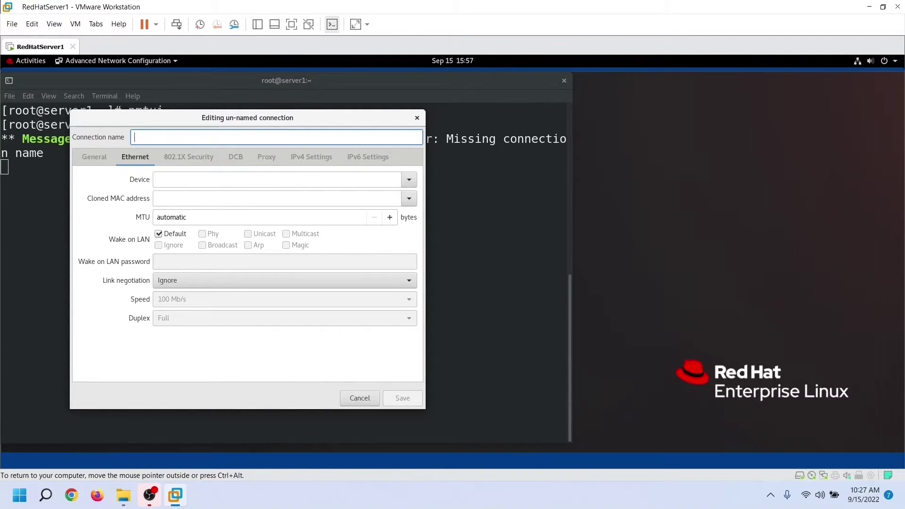
{"action": "type", "text": "Cust"}
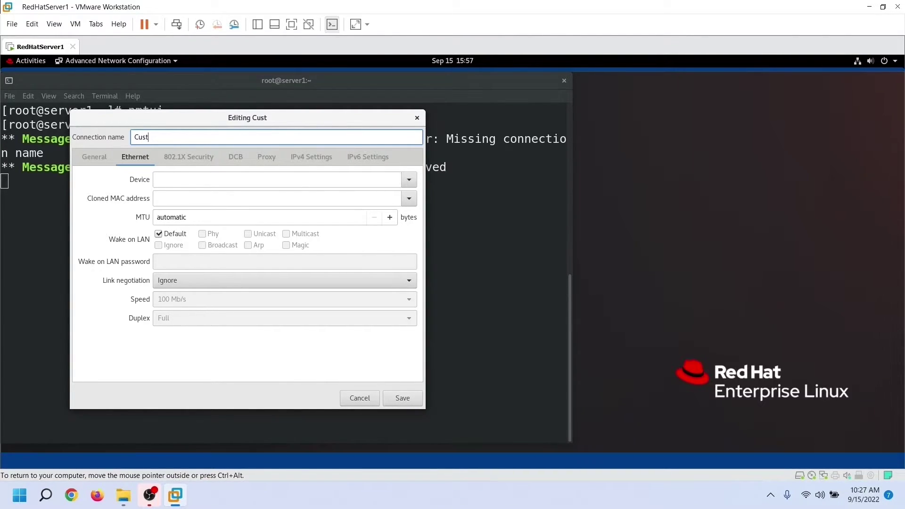
{"action": "type", "text": "omCon1"}
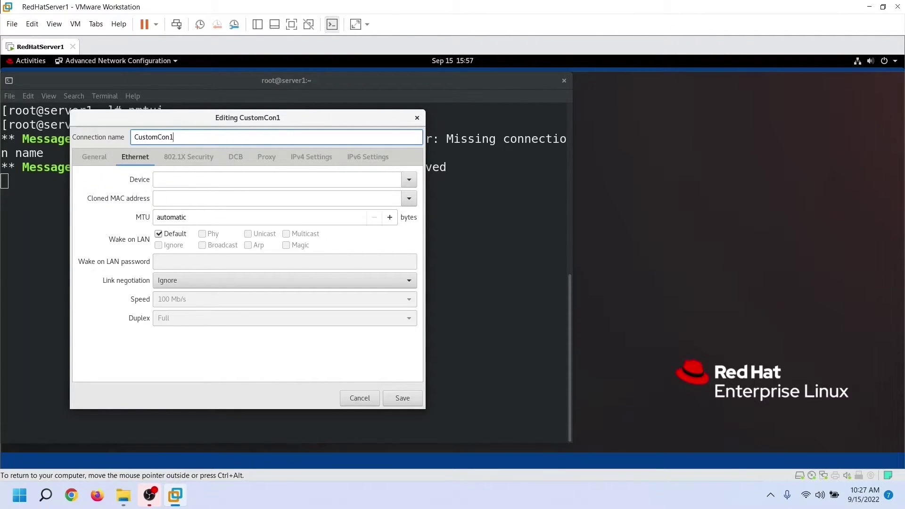
{"action": "left_click", "coordinate": [93, 162]}
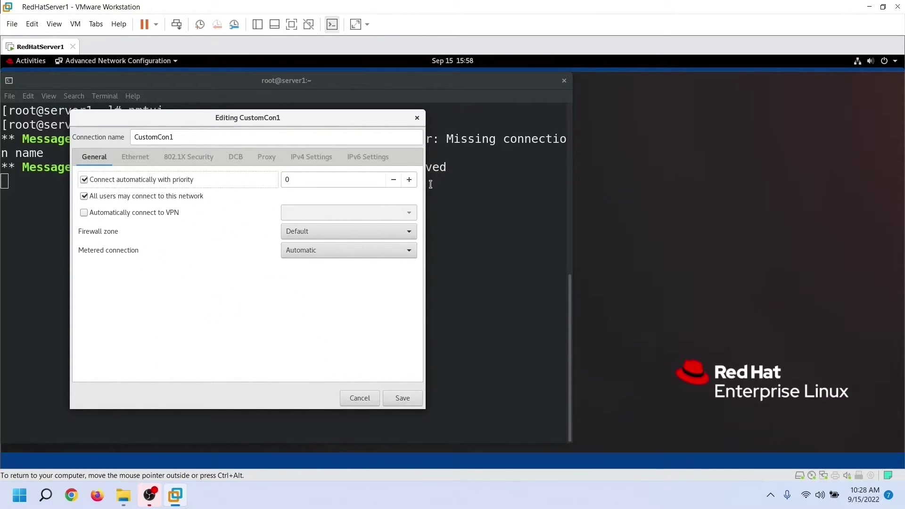
- Uncheck 'Connect automatically with priority' for CustomCon1 and go back to the Ethernet tab
{"action": "left_click", "coordinate": [84, 180]}
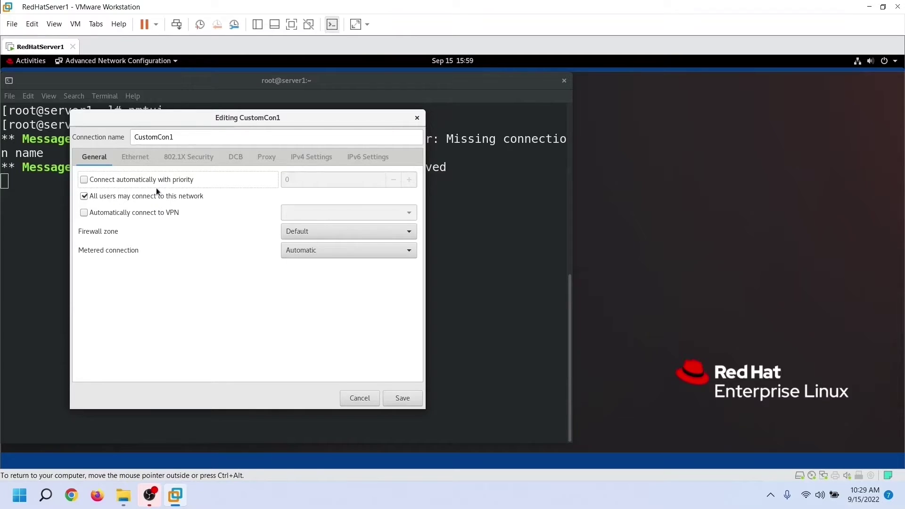
{"action": "left_click", "coordinate": [143, 158]}
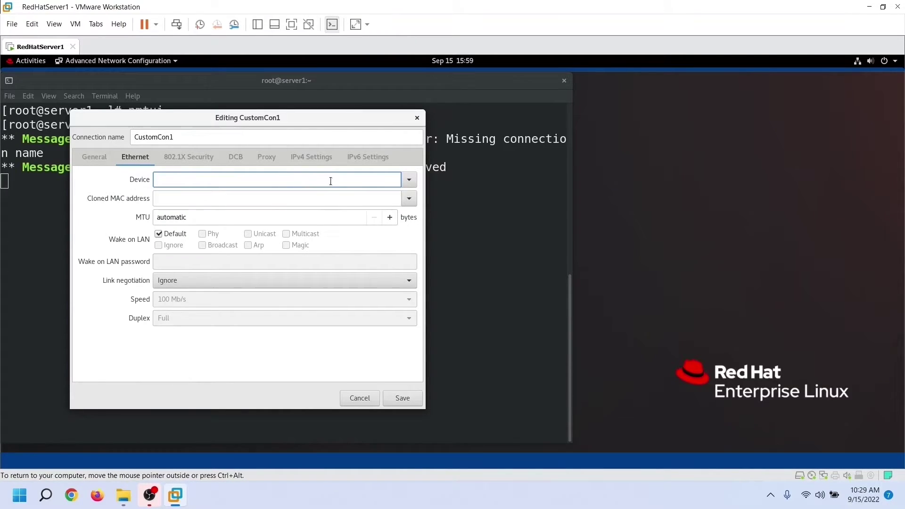
- Bind CustomCon1 to device ens160 and set its IPv4 method to Manual
{"action": "left_click", "coordinate": [409, 180]}
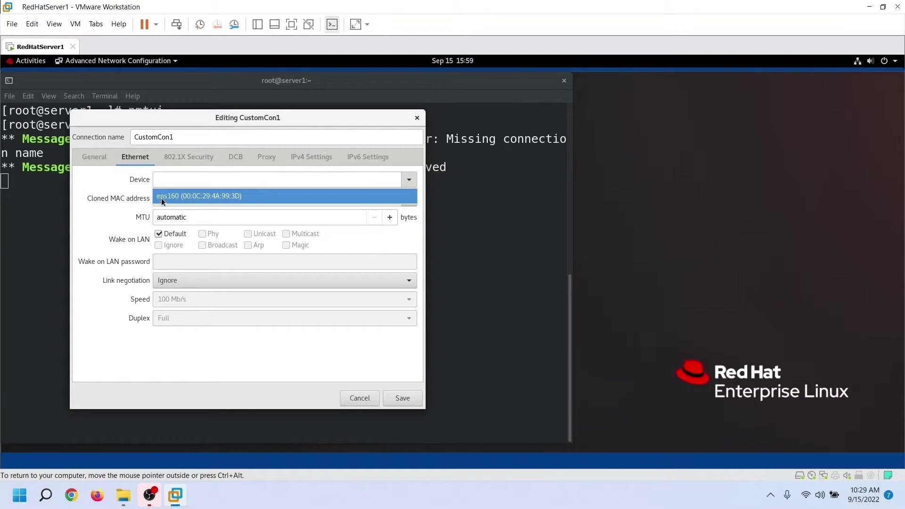
{"action": "left_click", "coordinate": [267, 196]}
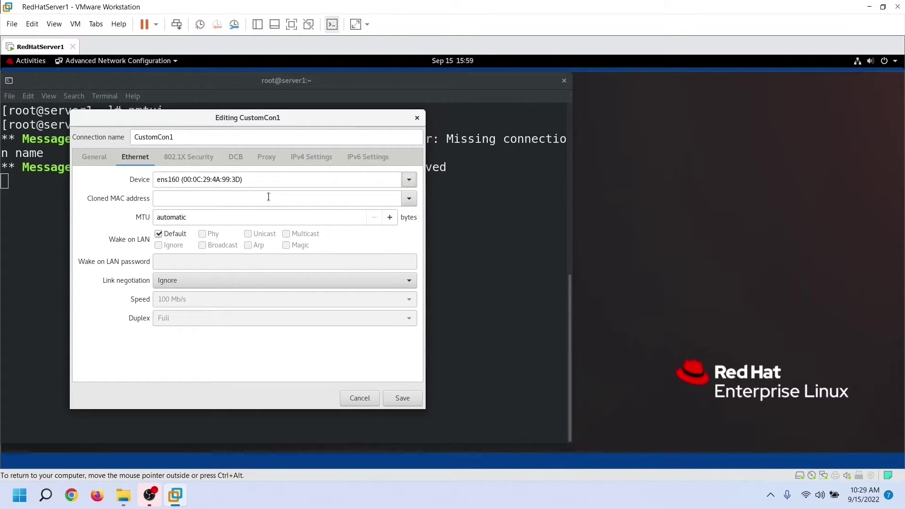
{"action": "left_click", "coordinate": [315, 162]}
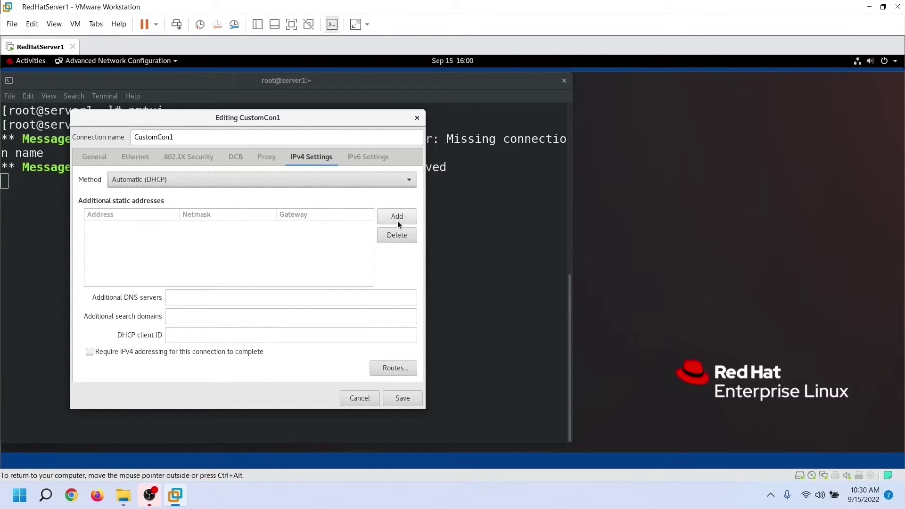
{"action": "left_click", "coordinate": [408, 184]}
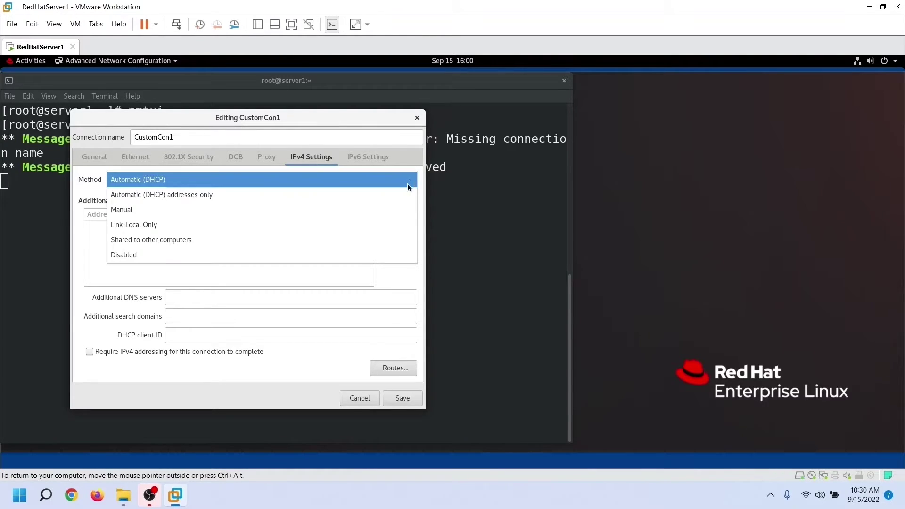
{"action": "left_click", "coordinate": [380, 213]}
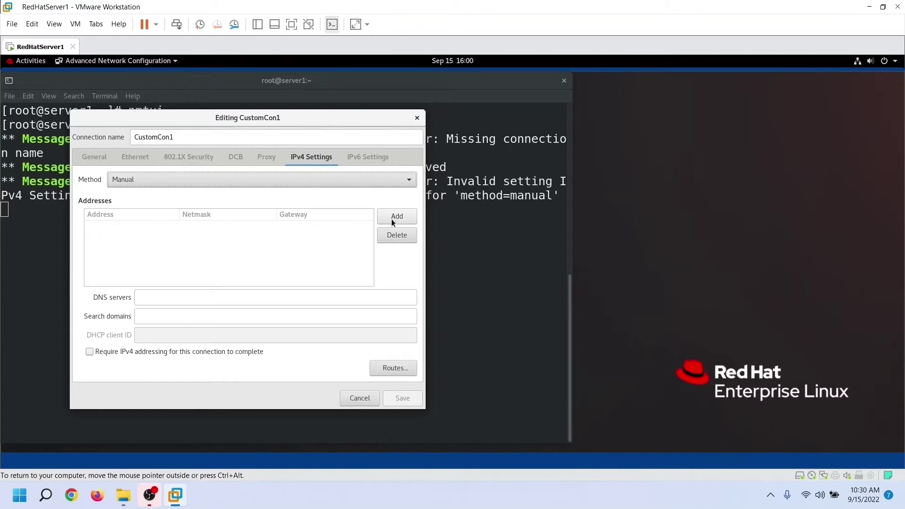
- Add address 10.0.0.10 with netmask 255.0.0.0 and gateway 10.0.0.1, then save CustomCon1
{"action": "left_click", "coordinate": [381, 216]}
{"action": "type", "text": "10.0.0"}
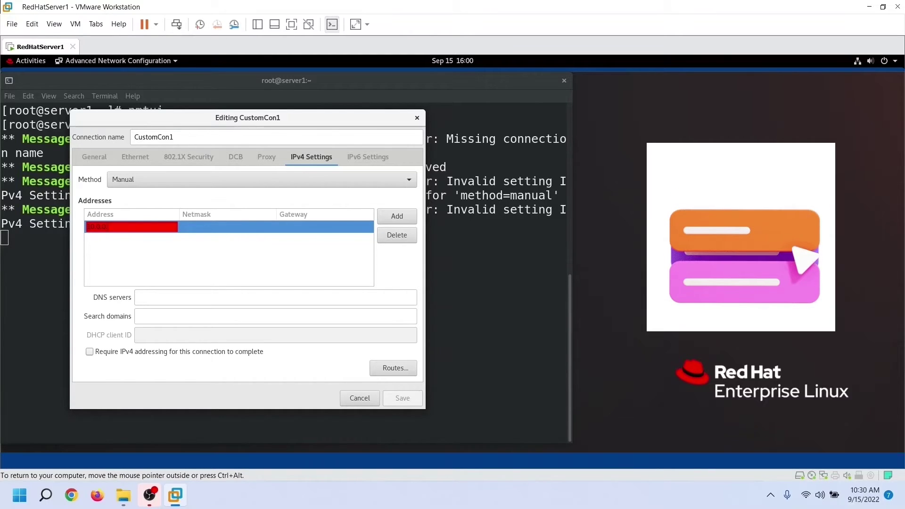
{"action": "type", "text": ".10"}
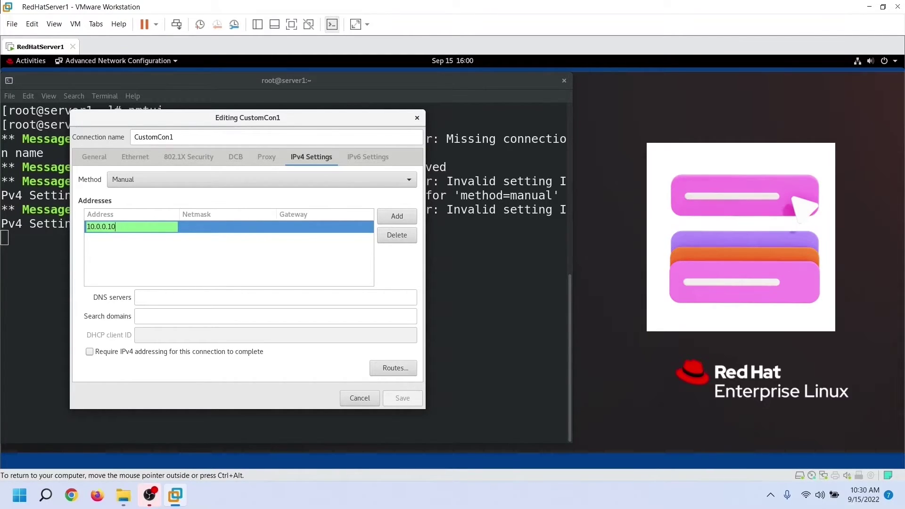
{"action": "left_click", "coordinate": [213, 227]}
{"action": "type", "text": "255"}
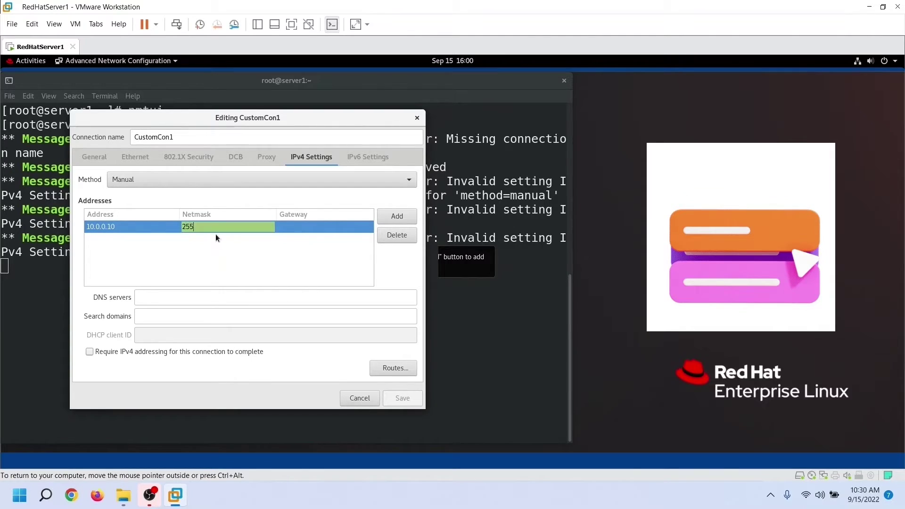
{"action": "type", "text": ".0"}
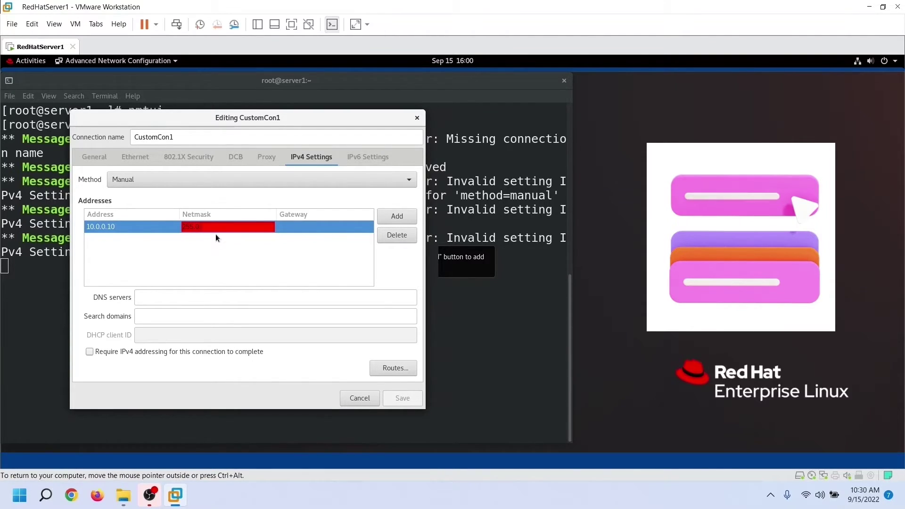
{"action": "type", "text": ".0.0"}
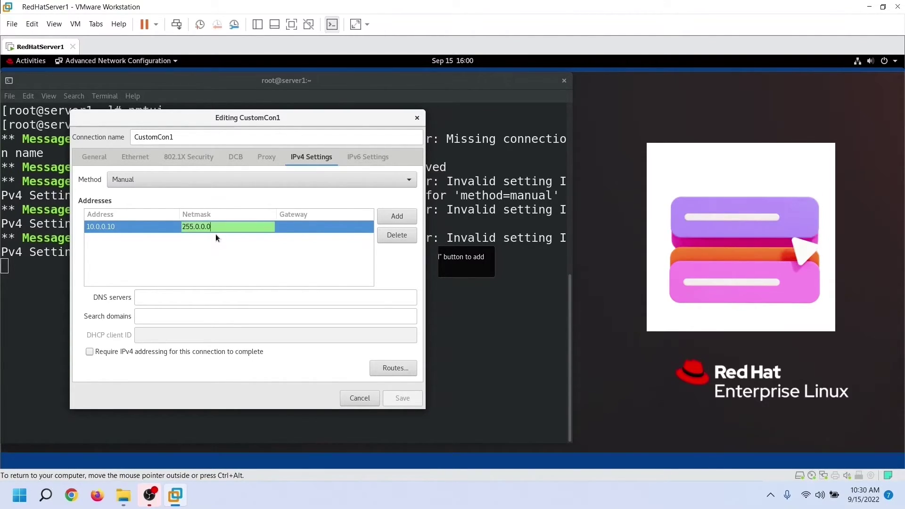
{"action": "left_click", "coordinate": [295, 228]}
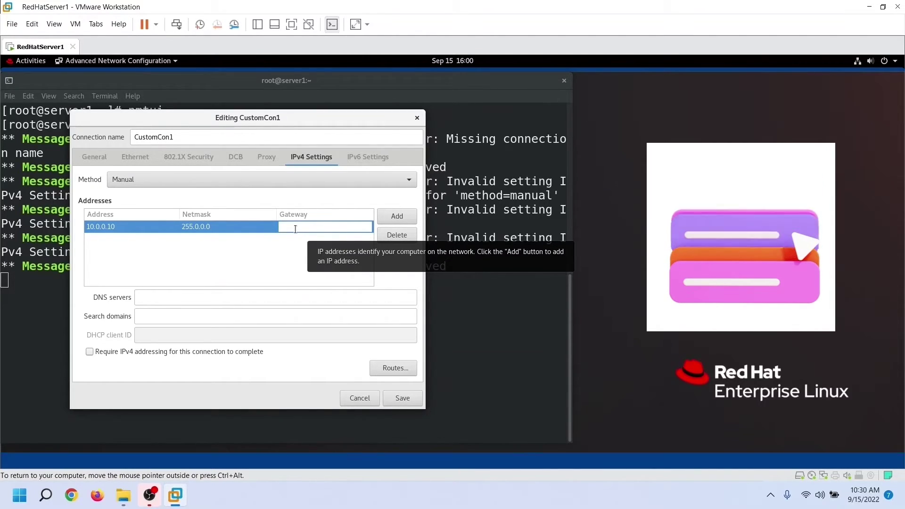
{"action": "type", "text": "10.0.0.1"}
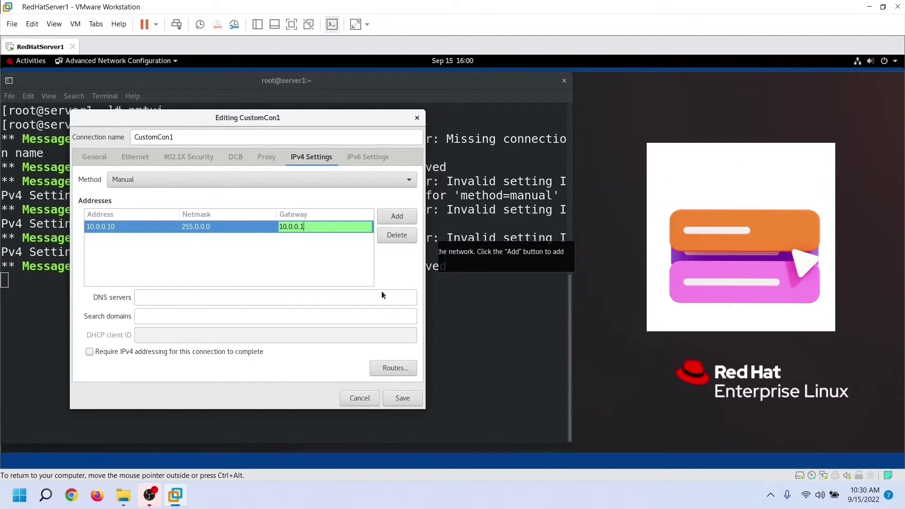
{"action": "key", "text": "Return"}
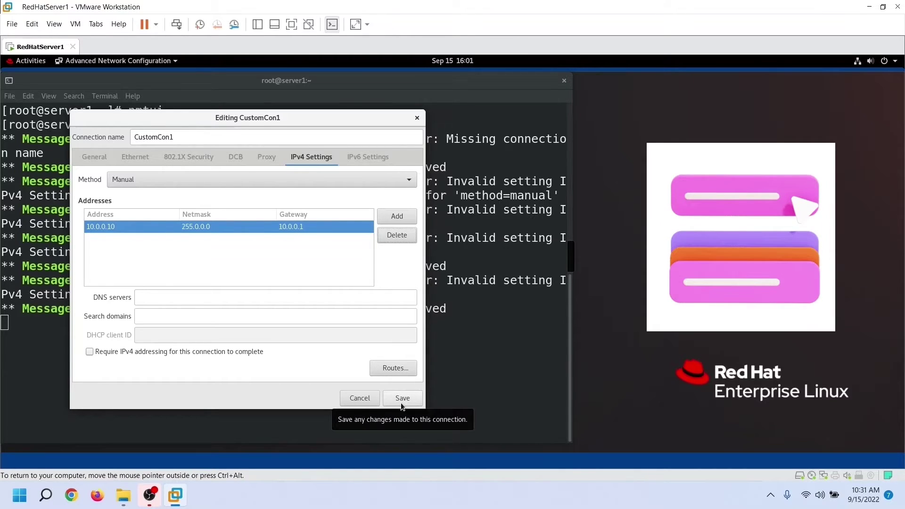
{"action": "left_click", "coordinate": [401, 404]}
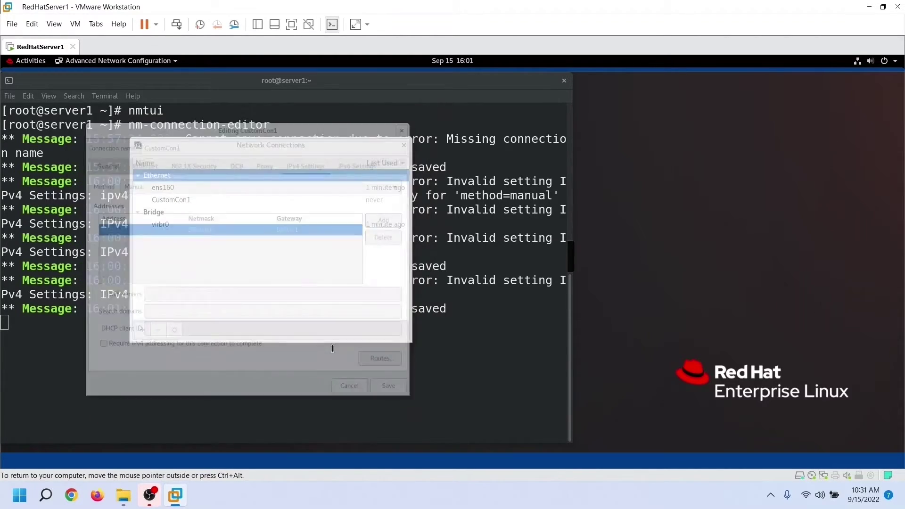
- Print ifcfg-CustomCon1 showing IPADDR 10.0.0.10, PREFIX 8, GATEWAY 10.0.0.1, then clear the terminal
{"action": "left_click", "coordinate": [404, 146]}
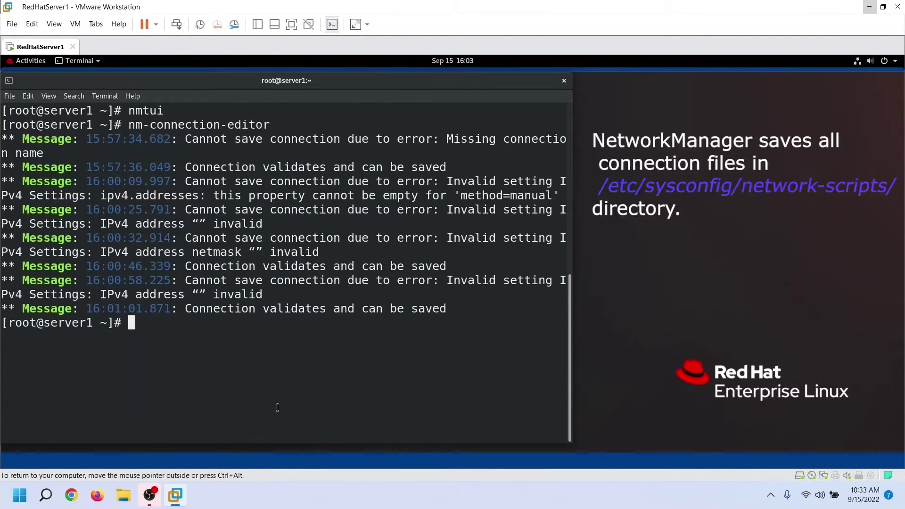
{"action": "type", "text": "cat /etc/syscon"}
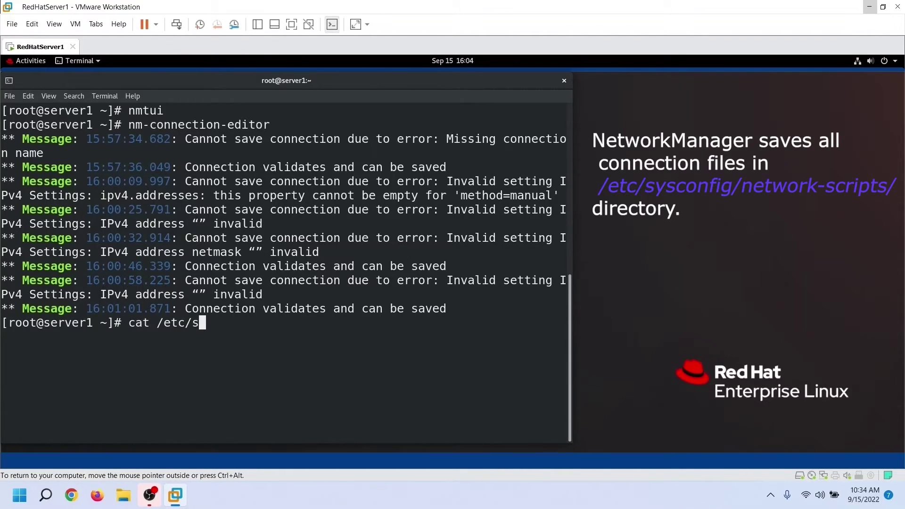
{"action": "type", "text": "fig"}
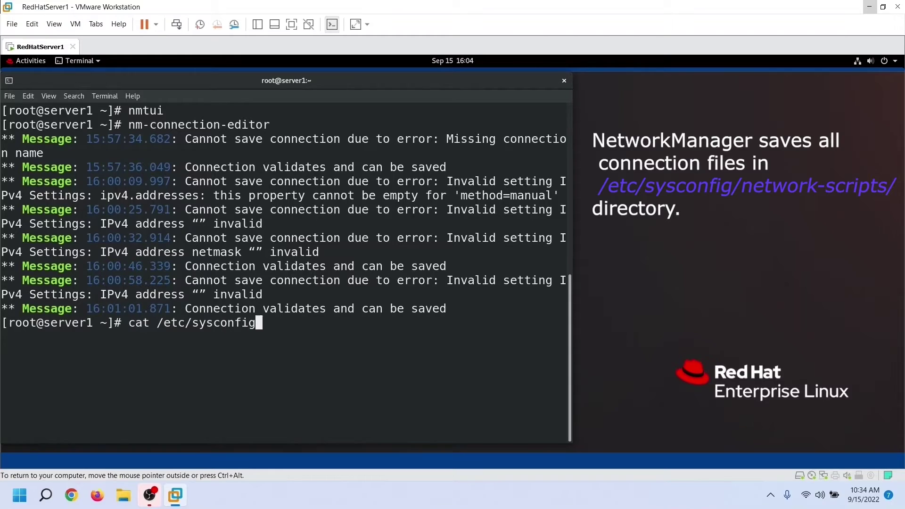
{"action": "type", "text": "/network-"}
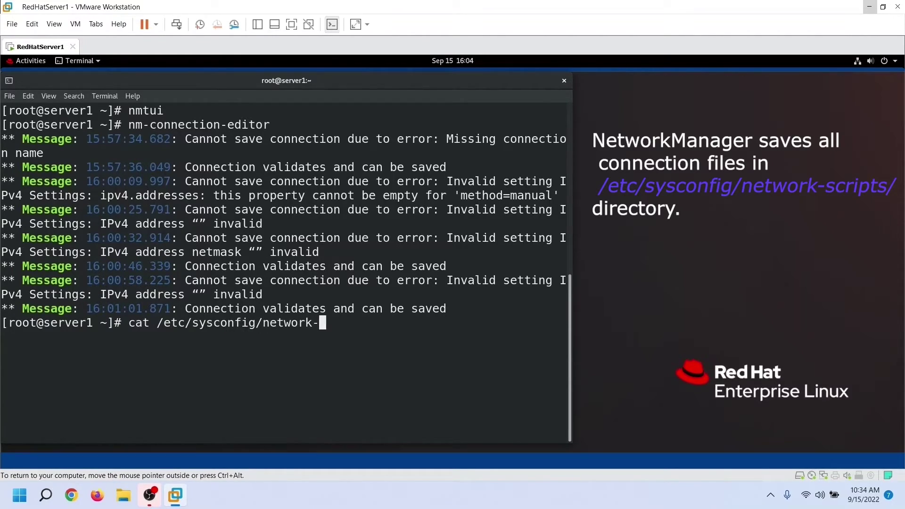
{"action": "type", "text": "scripts/ifcfg-"}
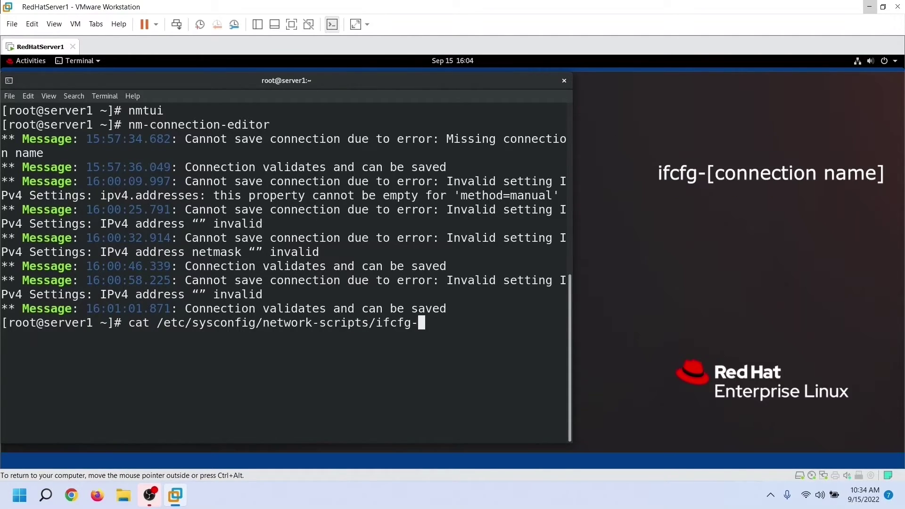
{"action": "key", "text": "Tab"}
{"action": "key", "text": "Tab"}
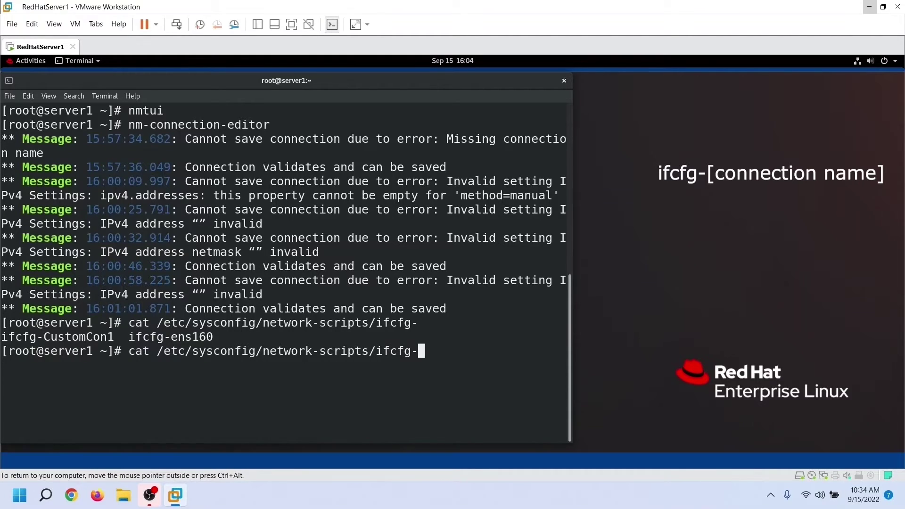
{"action": "type", "text": "C"}
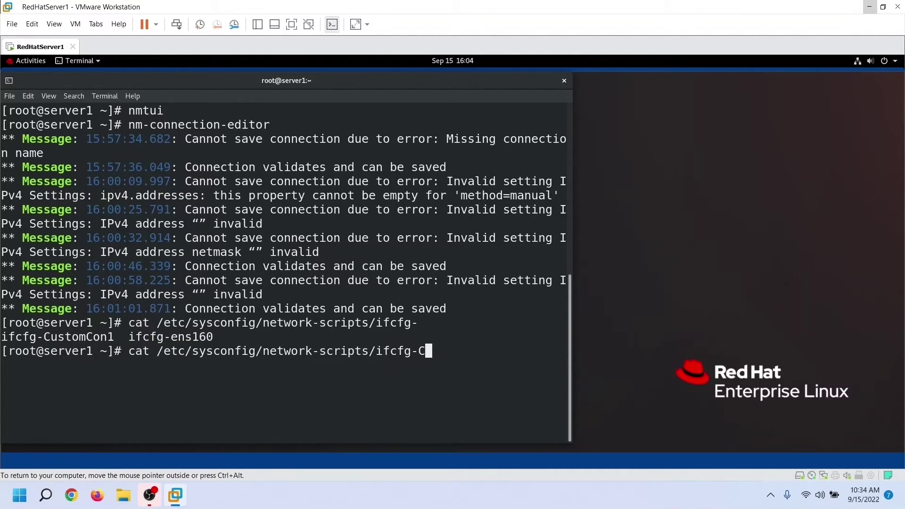
{"action": "key", "text": "Tab"}
{"action": "key", "text": "Return"}
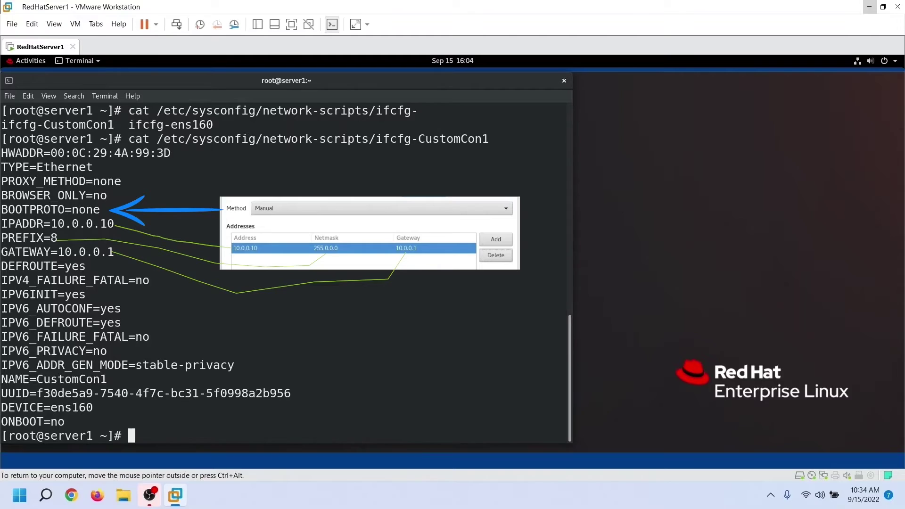
{"action": "type", "text": "clear"}
{"action": "key", "text": "Return"}
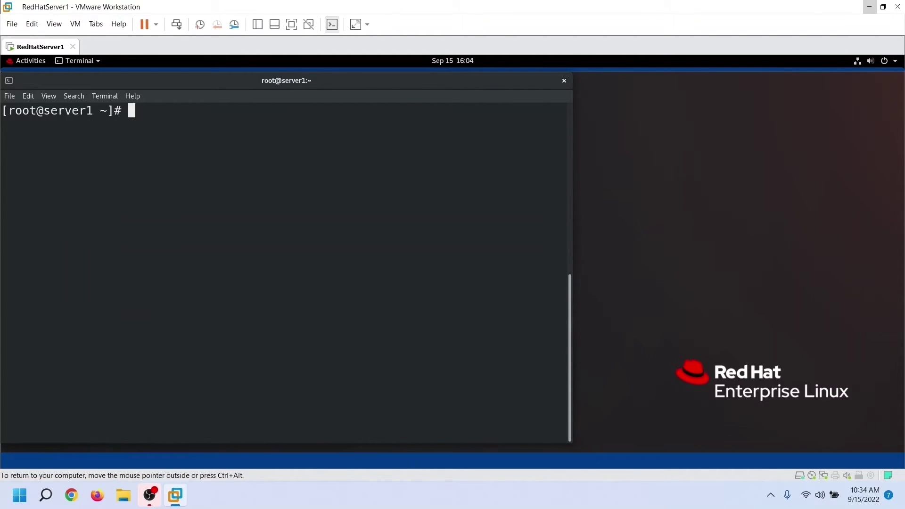
- List connections with nmcli connection show, then bring up CustomCon1 with nmcli connection up
{"action": "type", "text": "nmcli connection show"}
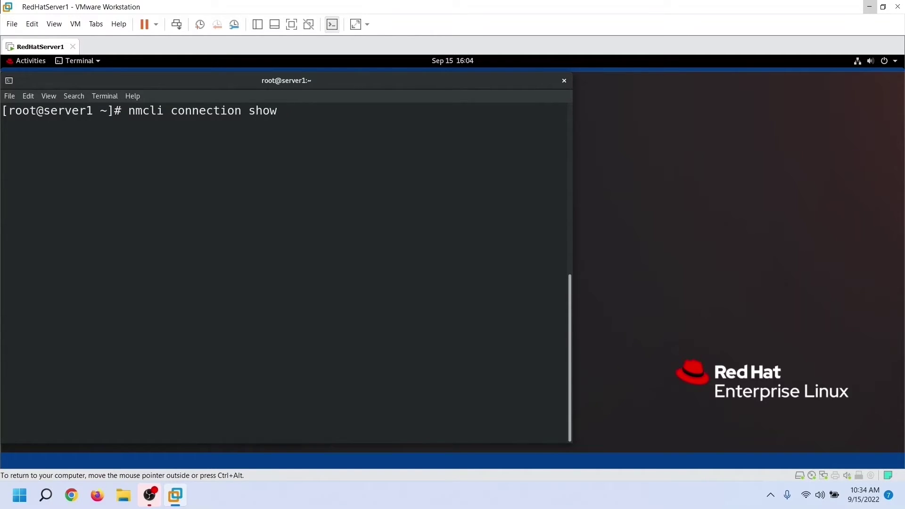
{"action": "key", "text": "Return"}
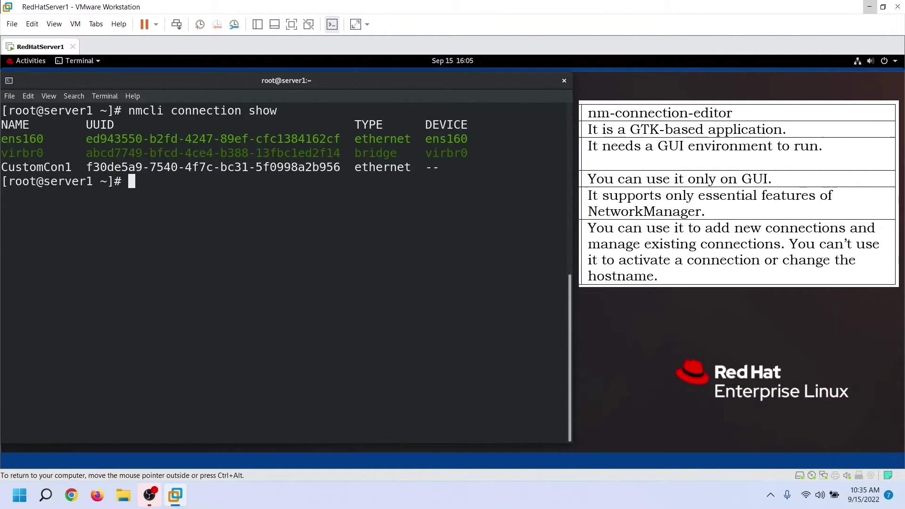
{"action": "type", "text": "nmcli connectio"}
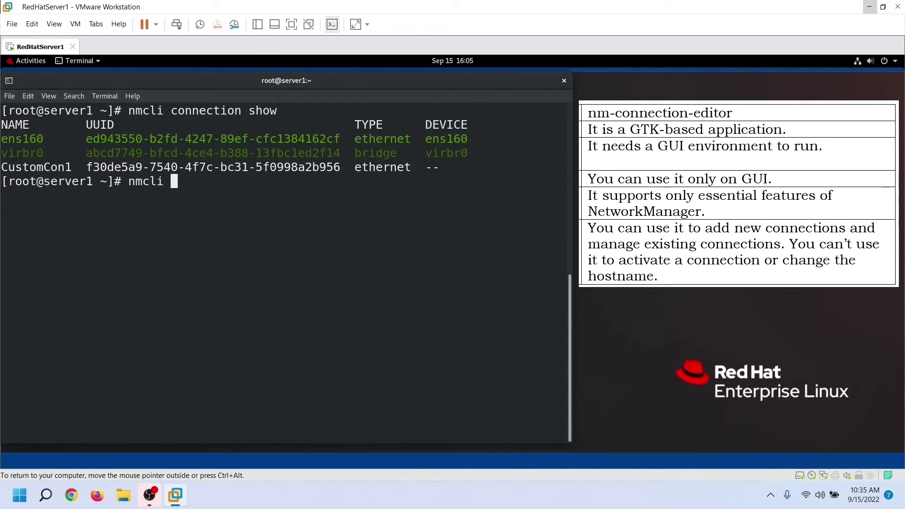
{"action": "type", "text": "n "}
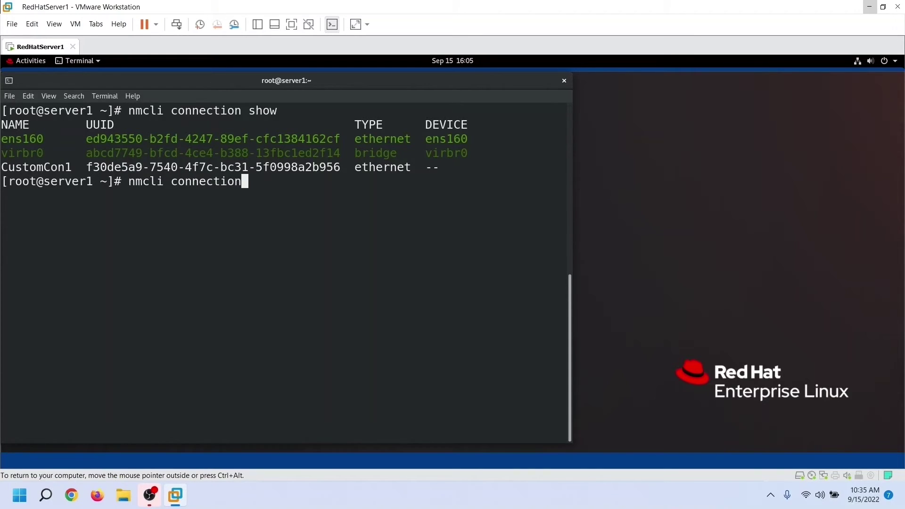
{"action": "type", "text": "up CustomCon1"}
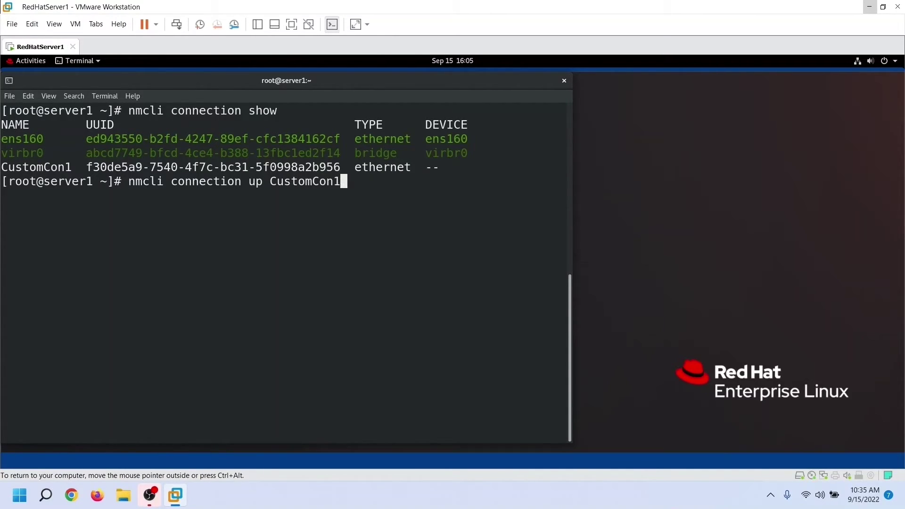
{"action": "key", "text": "Return"}
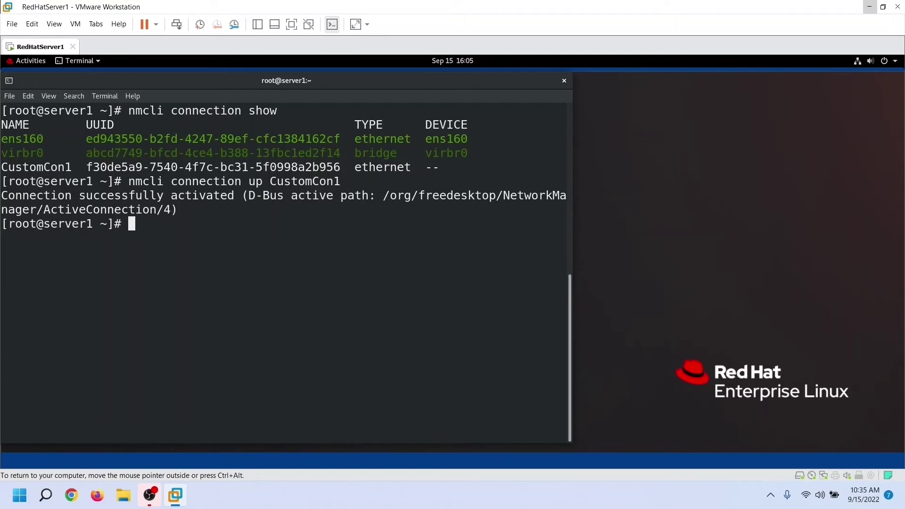
- Run ip address show ens160 to confirm it carries 10.0.0.10/8, then enter nm-connection-editor
{"action": "type", "text": "ip addre"}
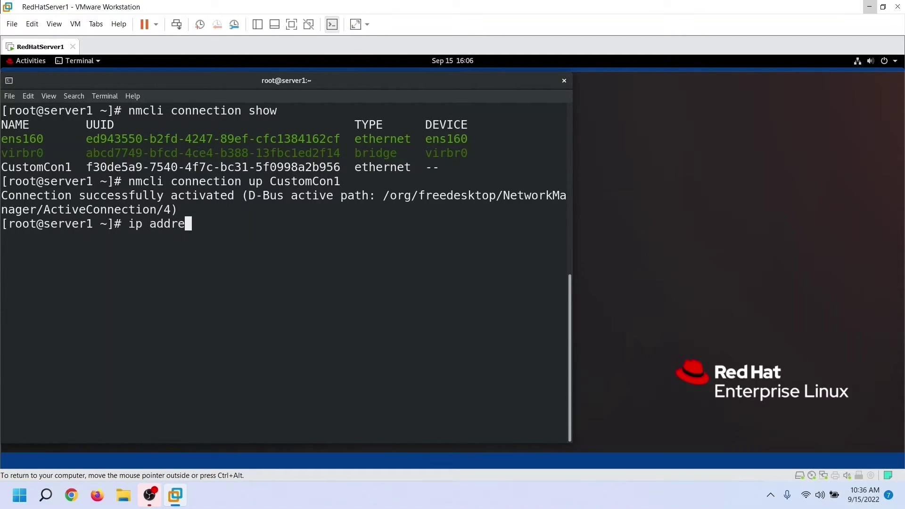
{"action": "type", "text": "ss show ens160"}
{"action": "key", "text": "Return"}
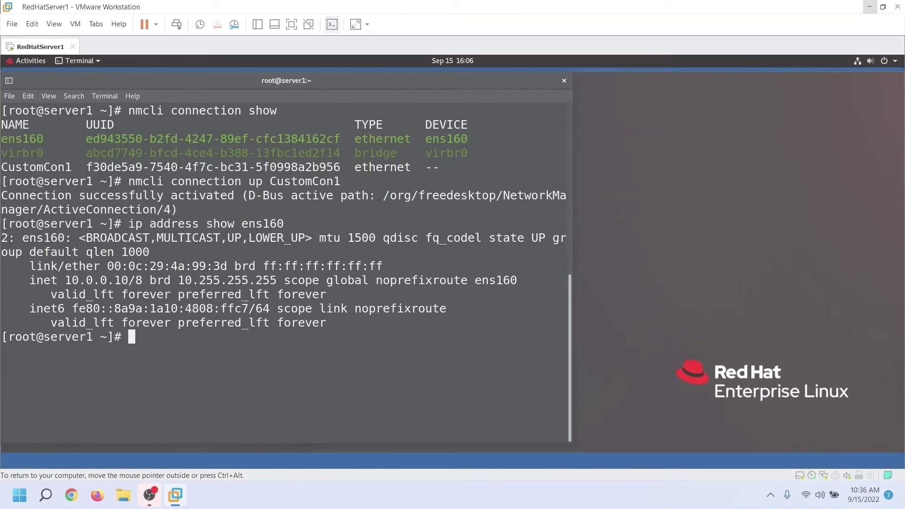
{"action": "type", "text": "n"}
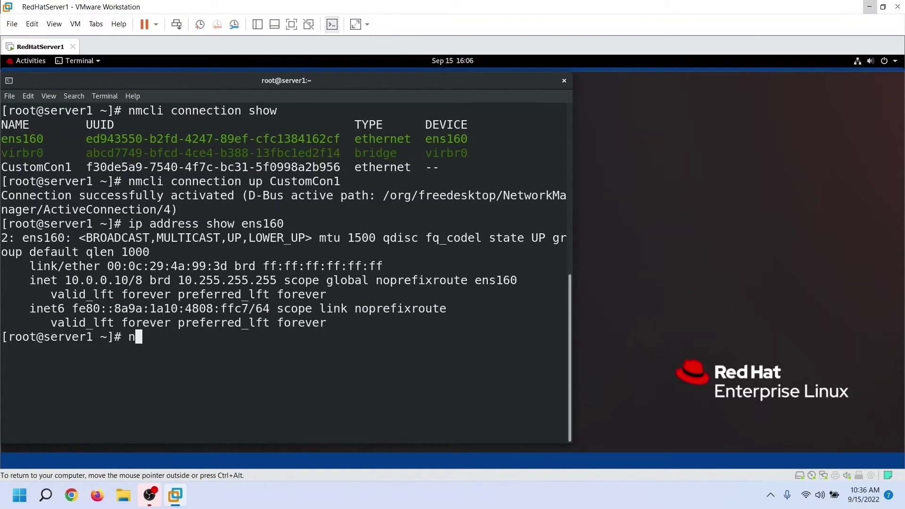
{"action": "type", "text": "m-connection-editor"}
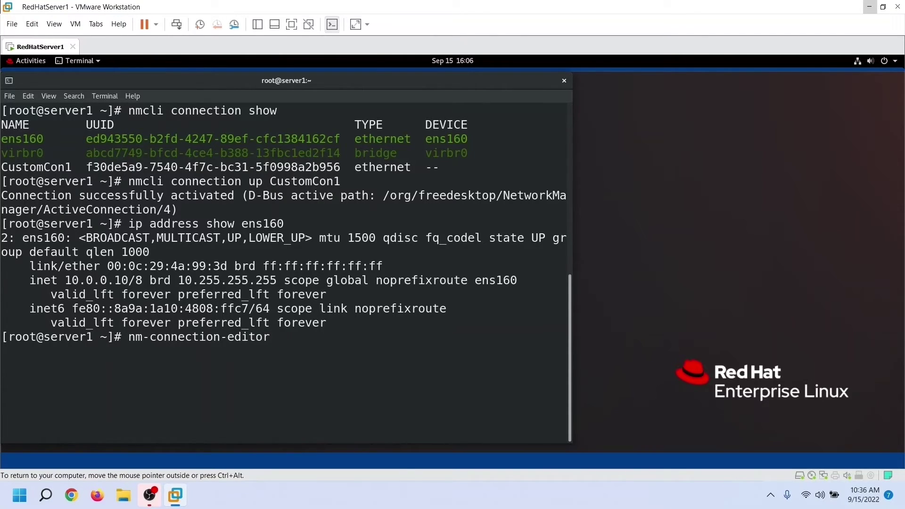
- Launch the connection editor and open CustomCon1's IPv4 settings for editing
{"action": "key", "text": "Return"}
{"action": "left_click_drag", "start_coordinate": [781, 81], "coordinate": [592, 139]}
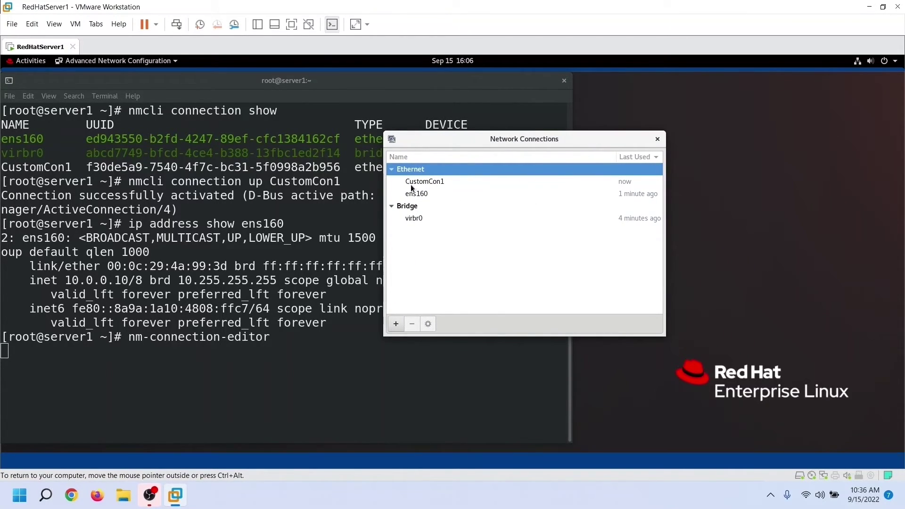
{"action": "left_click", "coordinate": [442, 186]}
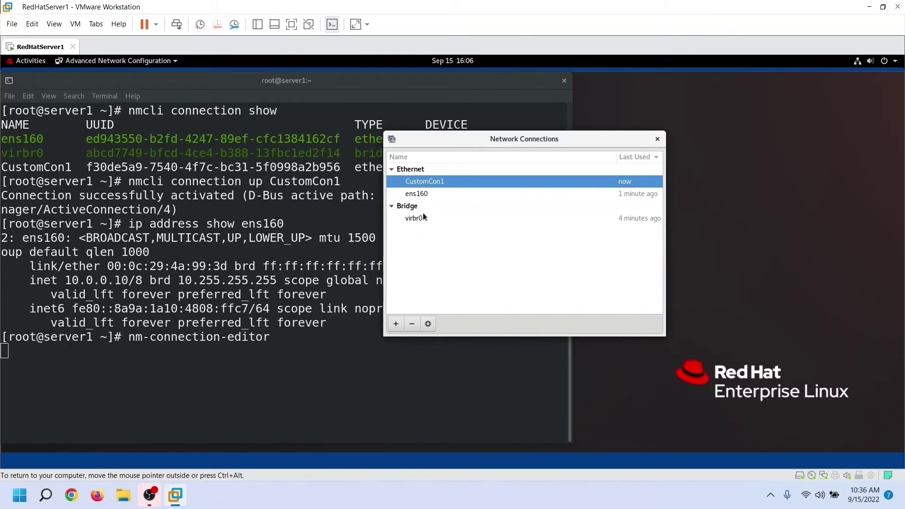
{"action": "left_click", "coordinate": [430, 326]}
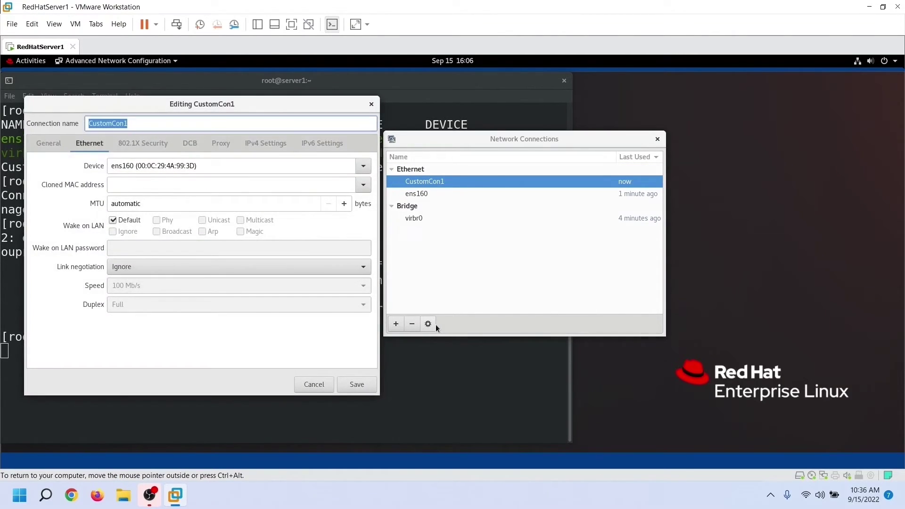
{"action": "left_click", "coordinate": [266, 143]}
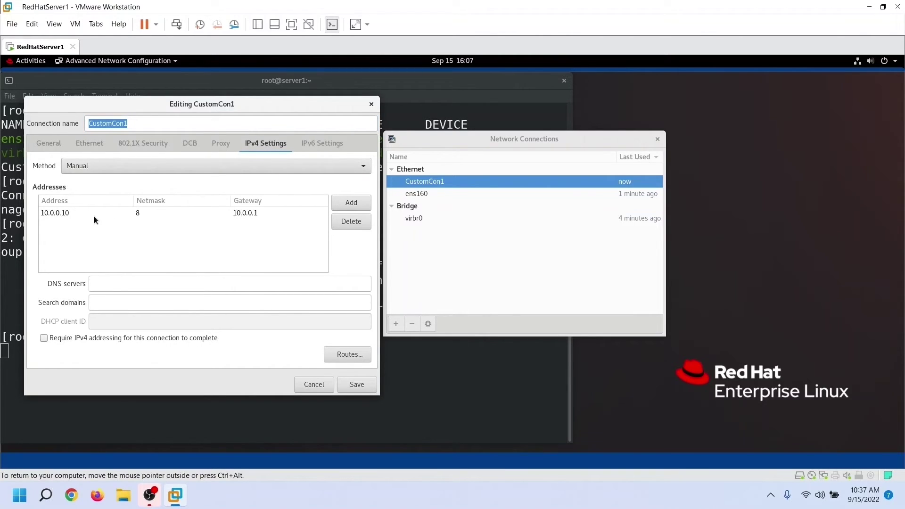
- Change the address to 20.0.0.10 and gateway to 20.0.0.1, then save CustomCon1
{"action": "left_click", "coordinate": [61, 213]}
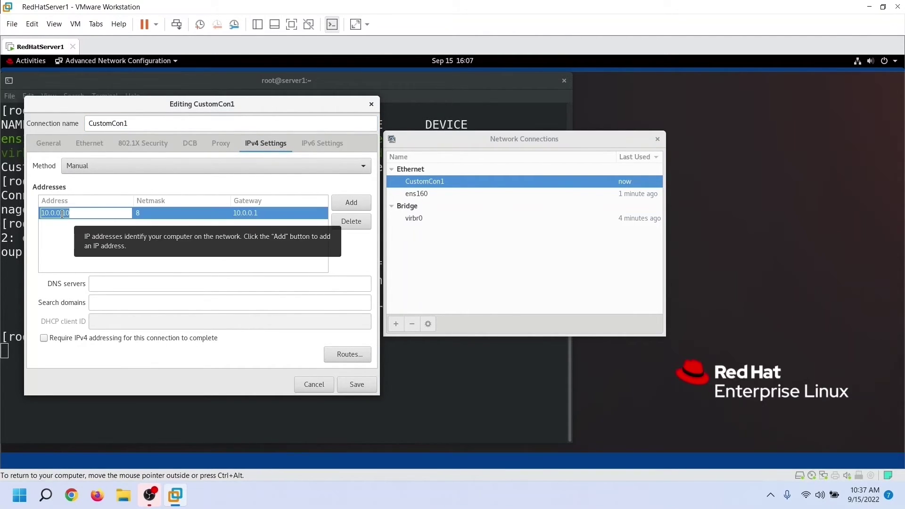
{"action": "left_click", "coordinate": [49, 213]}
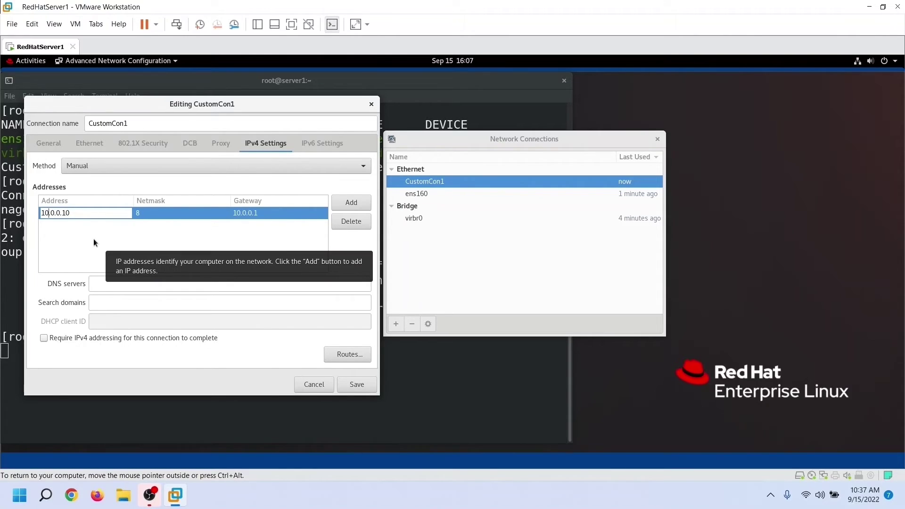
{"action": "key", "text": "Left"}
{"action": "key", "text": "BackSpace"}
{"action": "type", "text": "2"}
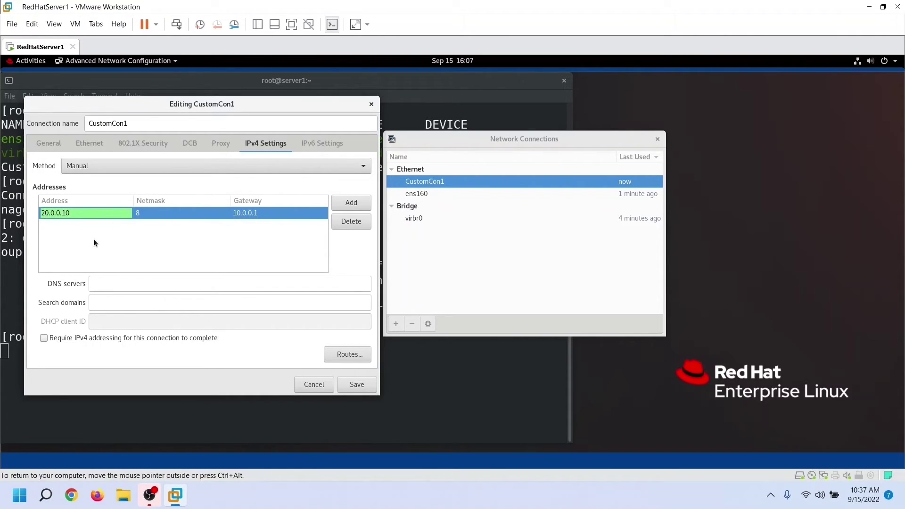
{"action": "left_click", "coordinate": [247, 211]}
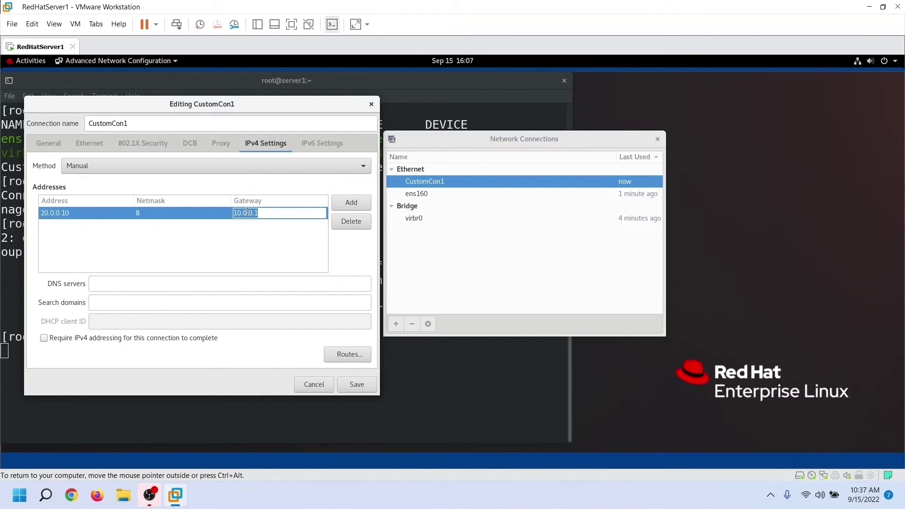
{"action": "left_click", "coordinate": [241, 212]}
{"action": "key", "text": "BackSpace"}
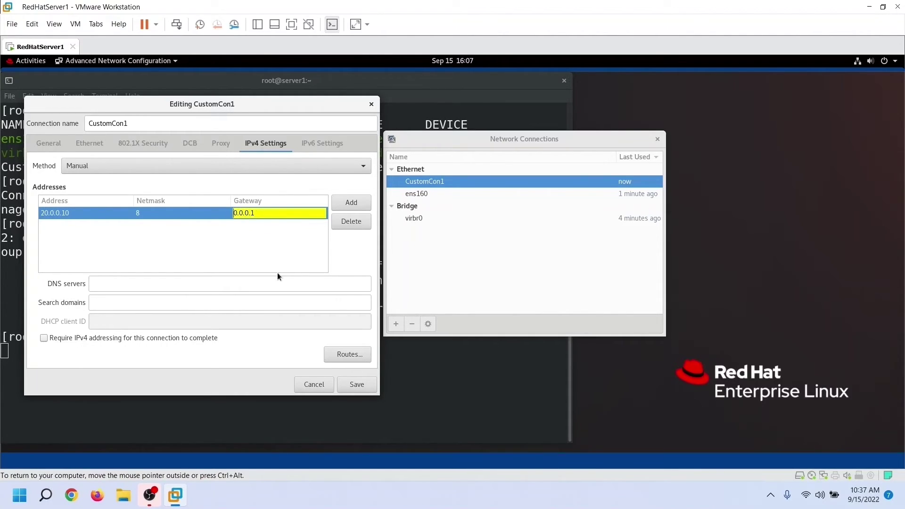
{"action": "type", "text": "2"}
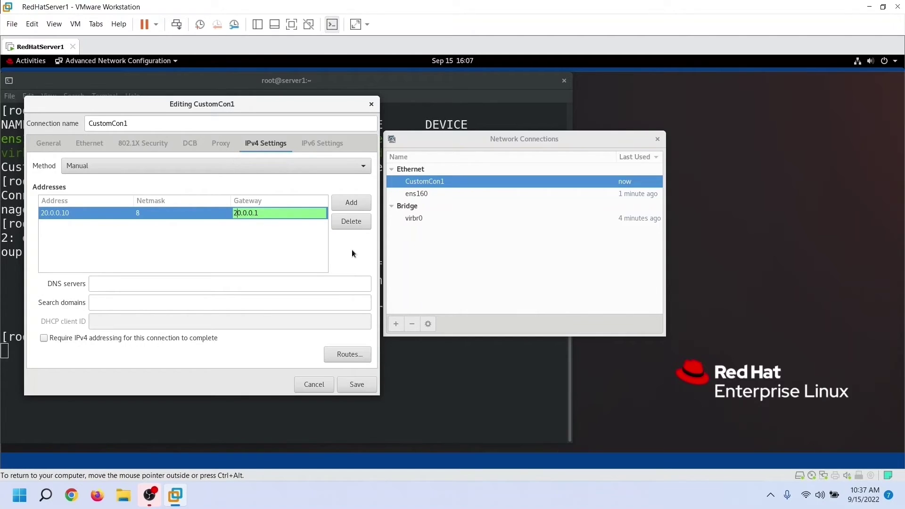
{"action": "left_click", "coordinate": [354, 387]}
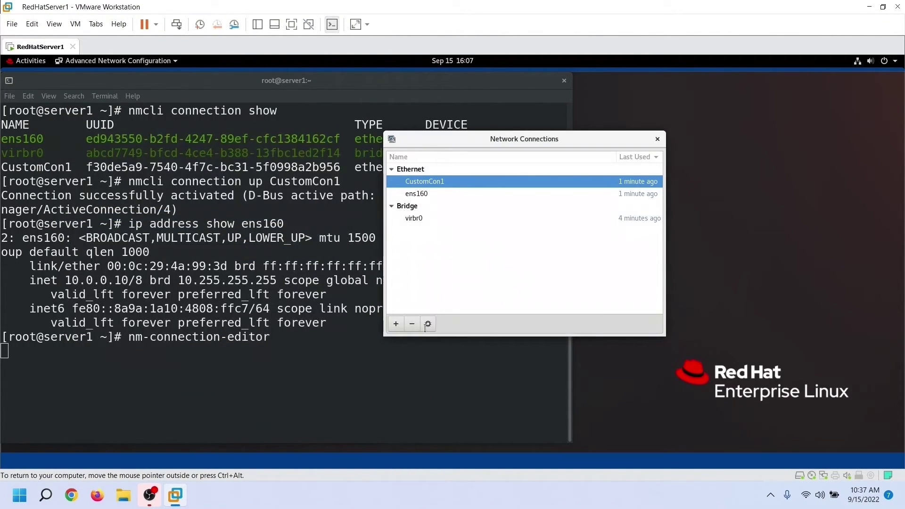
- Compare ifcfg-CustomCon1's IPADDR=20.0.0.10 against ens160's still-active 10.0.0.10/8 address
{"action": "left_click", "coordinate": [658, 140]}
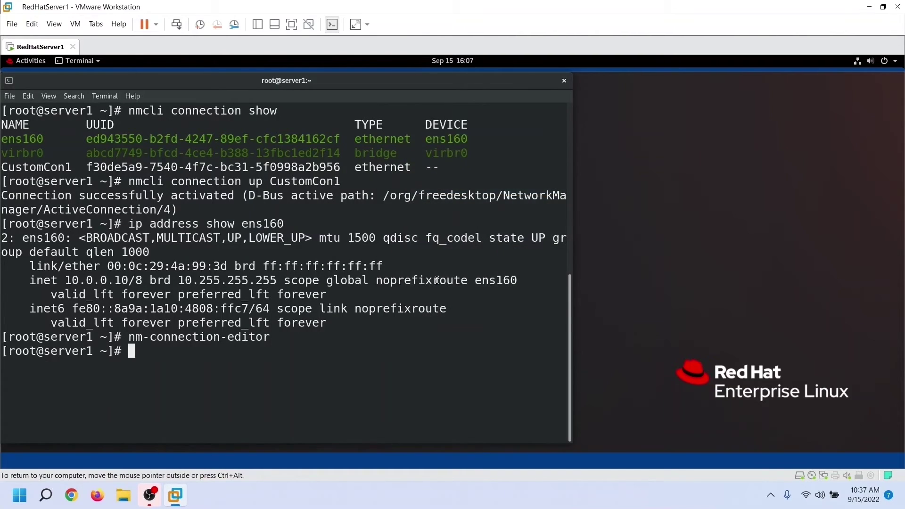
{"action": "type", "text": "cat /etc/sysconfig/network-scripts/ifcfg-CustomCon1"}
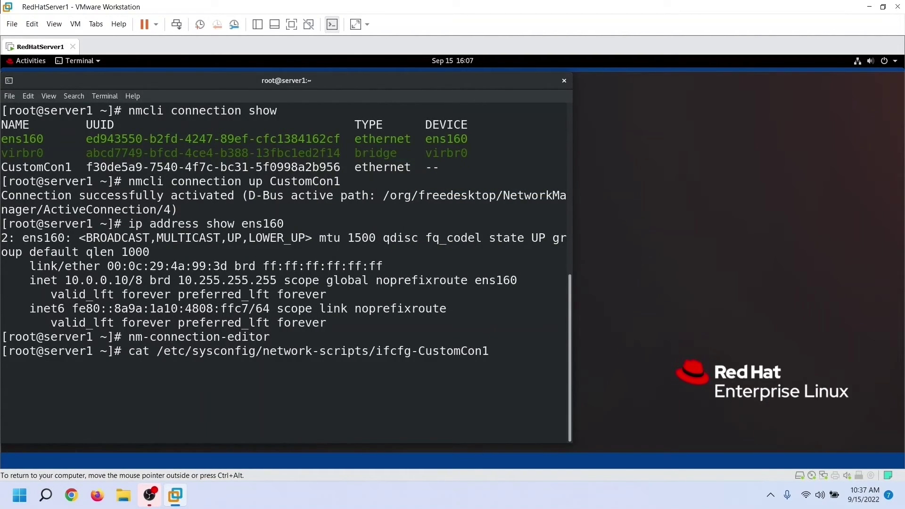
{"action": "key", "text": "Return"}
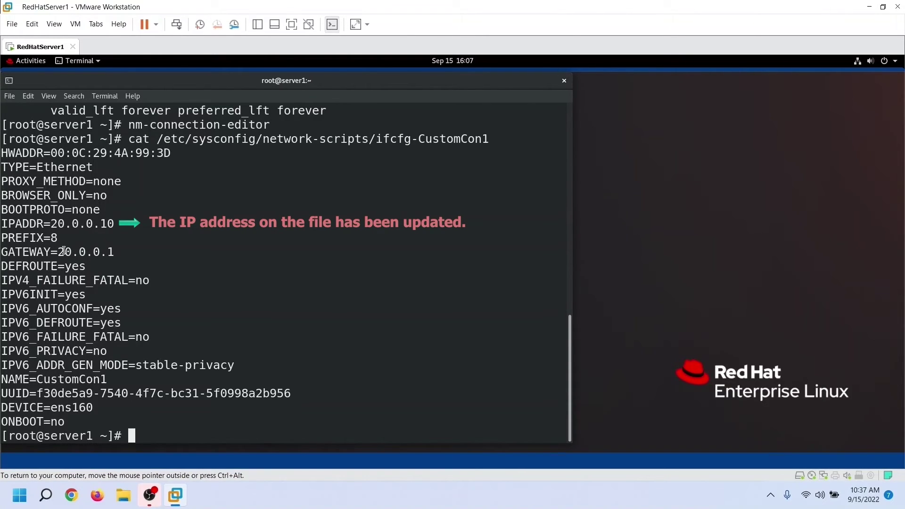
{"action": "key", "text": "Up"}
{"action": "key", "text": "Up"}
{"action": "key", "text": "Up"}
{"action": "key", "text": "Return"}
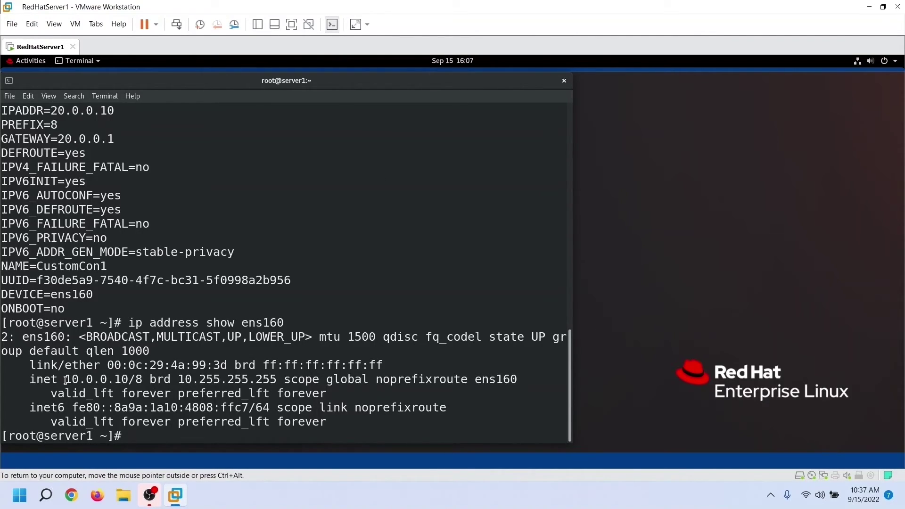
{"action": "left_click_drag", "start_coordinate": [66, 380], "coordinate": [142, 379]}
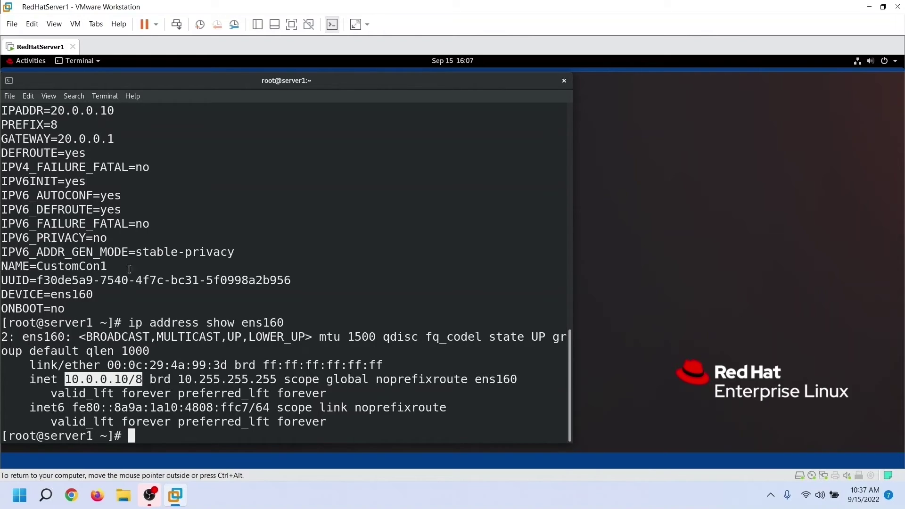
{"action": "left_click_drag", "start_coordinate": [51, 110], "coordinate": [132, 113]}
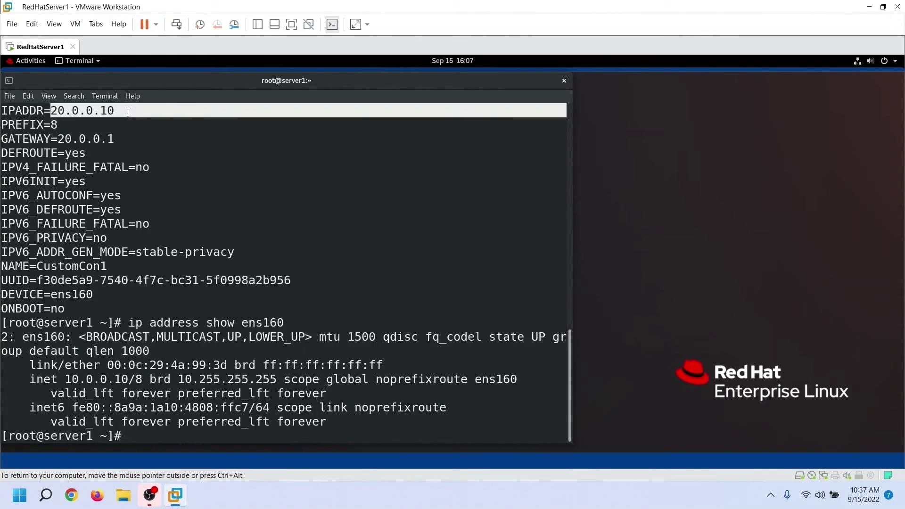
{"action": "left_click", "coordinate": [132, 115]}
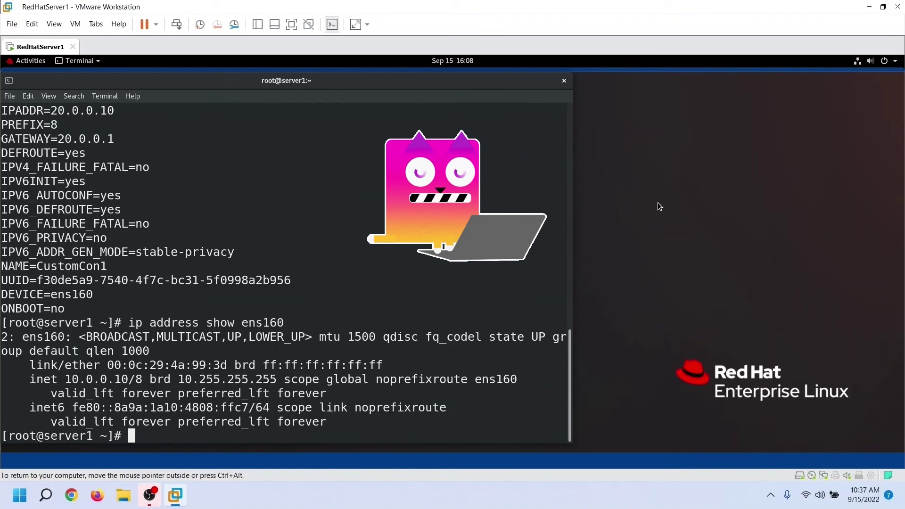
- Deactivate the connection with nmcli connection down CustomCon1
{"action": "key", "text": "Up"}
{"action": "key", "text": "Up"}
{"action": "key", "text": "Up"}
{"action": "key", "text": "Up"}
{"action": "key", "text": "Up"}
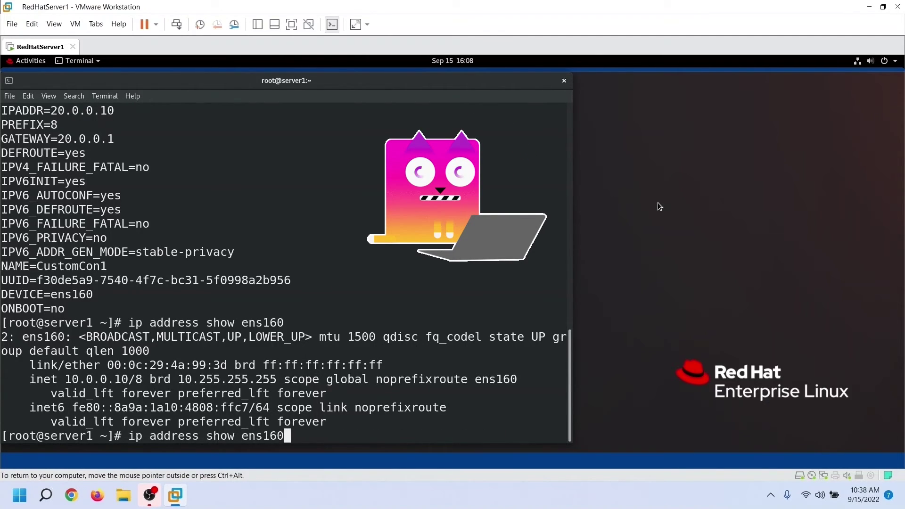
{"action": "key", "text": "Left"}
{"action": "key", "text": "Left"}
{"action": "key", "text": "Left"}
{"action": "key", "text": "Left"}
{"action": "key", "text": "Left"}
{"action": "key", "text": "Left"}
{"action": "key", "text": "Left"}
{"action": "key", "text": "Left"}
{"action": "key", "text": "Left"}
{"action": "key", "text": "Left"}
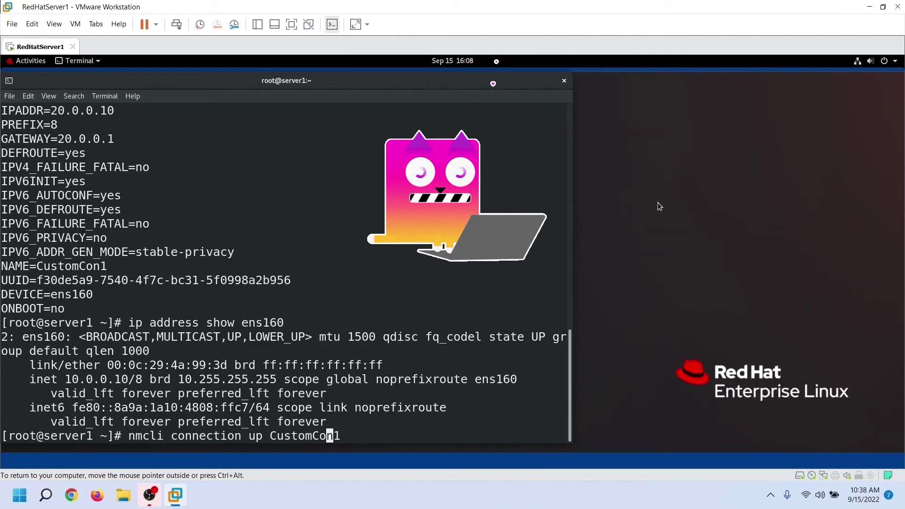
{"action": "key", "text": "BackSpace"}
{"action": "key", "text": "BackSpace"}
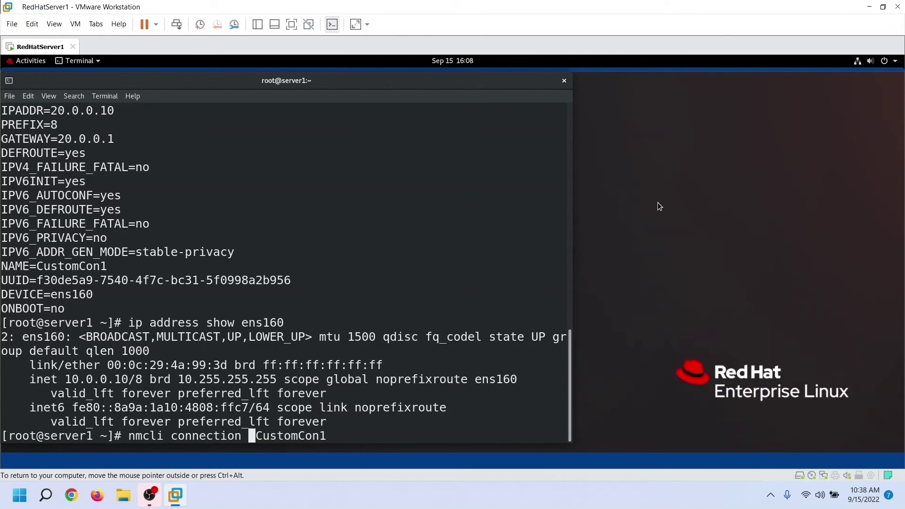
{"action": "type", "text": "down"}
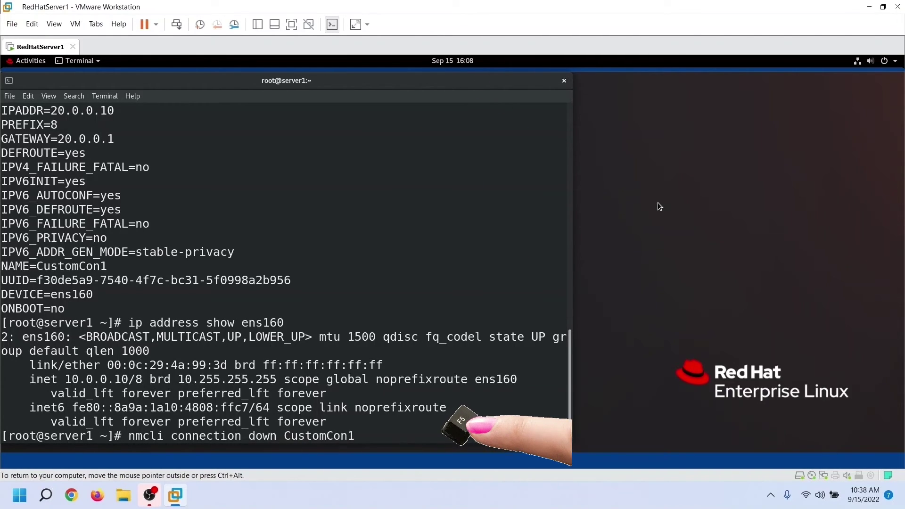
{"action": "key", "text": "Return"}
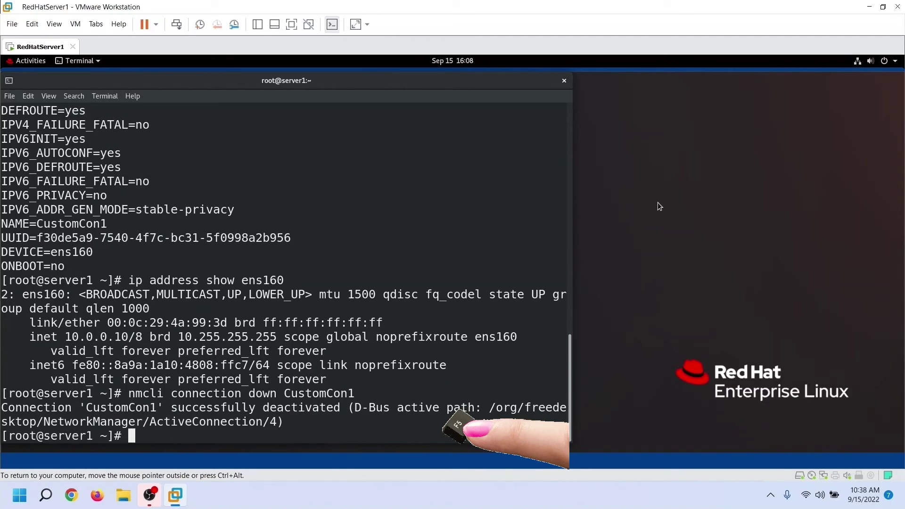
- Bring CustomCon1 back up and confirm ens160 now shows 20.0.0.10/8
{"action": "key", "text": "Up"}
{"action": "key", "text": "Left"}
{"action": "key", "text": "Left"}
{"action": "key", "text": "Left"}
{"action": "key", "text": "Left"}
{"action": "key", "text": "Left"}
{"action": "key", "text": "Left"}
{"action": "key", "text": "Left"}
{"action": "key", "text": "Left"}
{"action": "key", "text": "Left"}
{"action": "key", "text": "Left"}
{"action": "key", "text": "Left"}
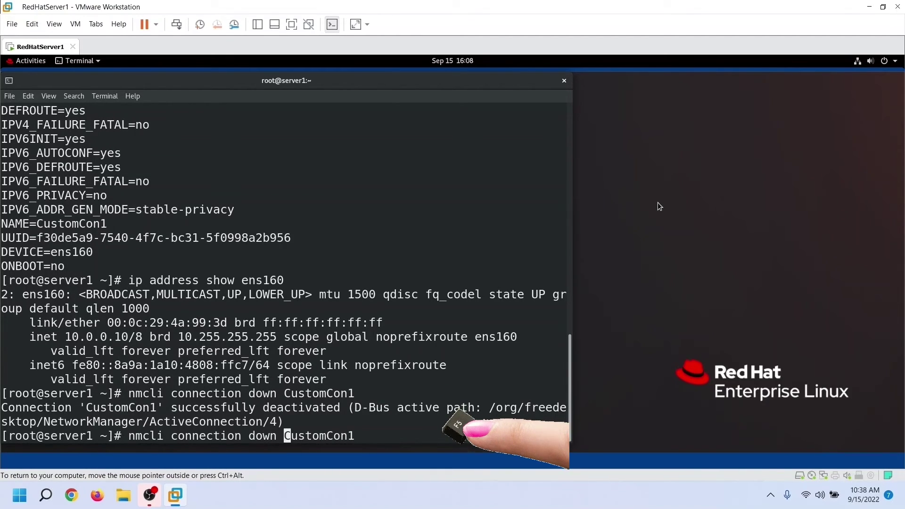
{"action": "key", "text": "BackSpace"}
{"action": "key", "text": "BackSpace"}
{"action": "key", "text": "BackSpace"}
{"action": "key", "text": "BackSpace"}
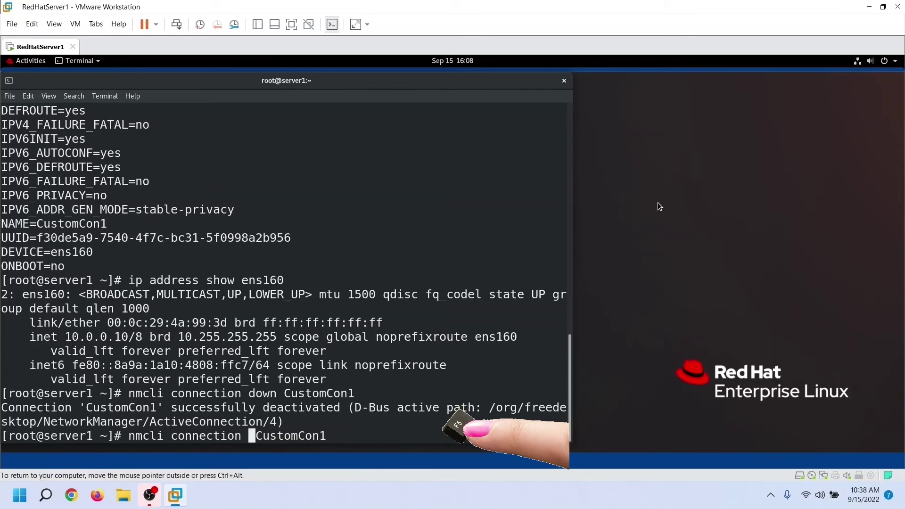
{"action": "type", "text": "up"}
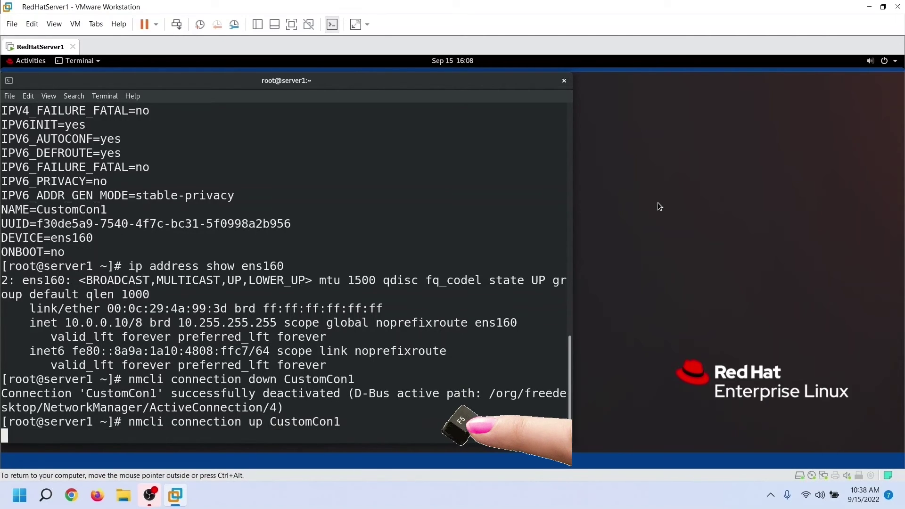
{"action": "key", "text": "Return"}
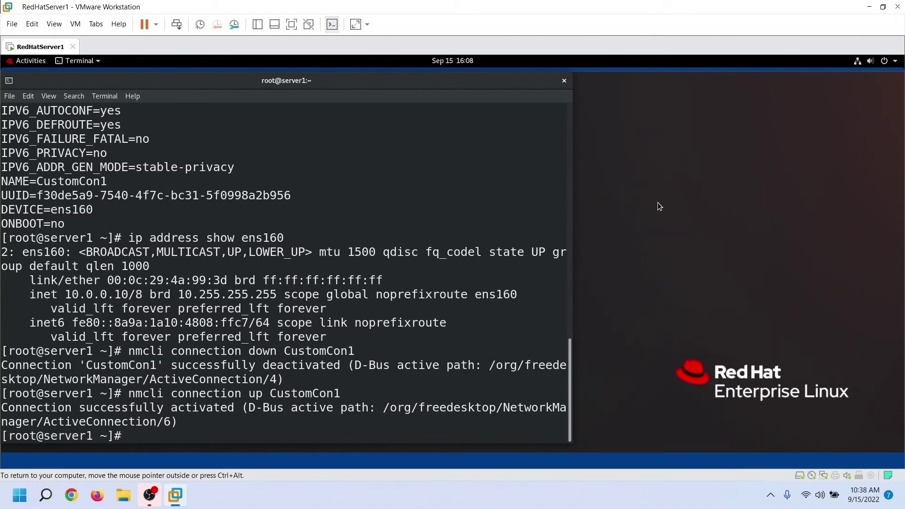
{"action": "key", "text": "Up"}
{"action": "key", "text": "Up"}
{"action": "key", "text": "Up"}
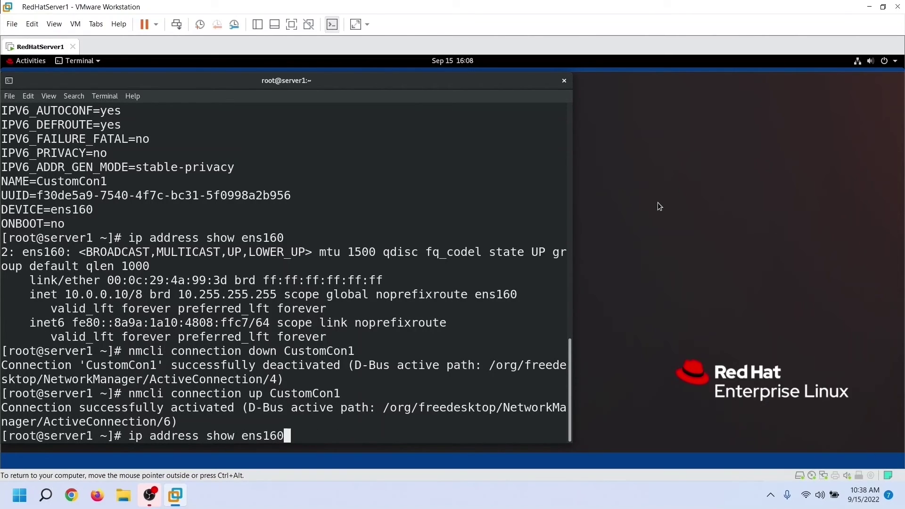
{"action": "key", "text": "Return"}
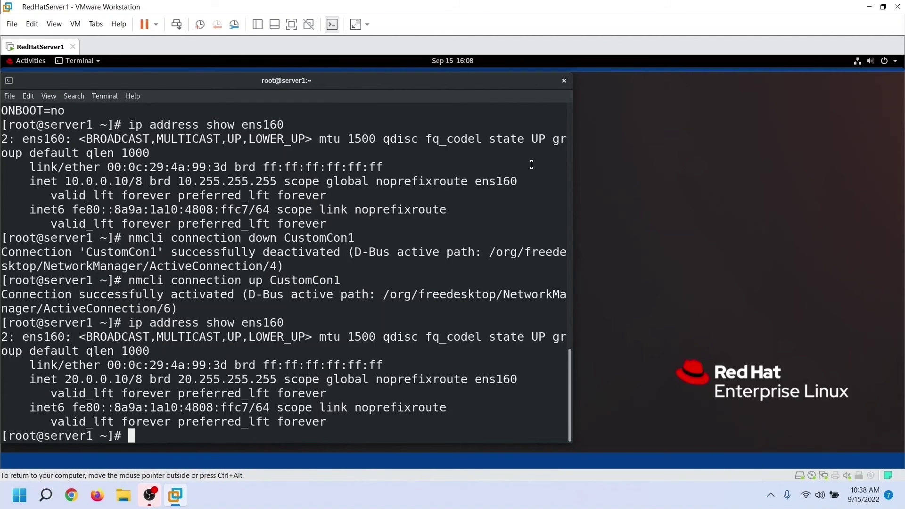
{"action": "key", "text": "Up"}
{"action": "key", "text": "Up"}
{"action": "key", "text": "Up"}
{"action": "key", "text": "Up"}
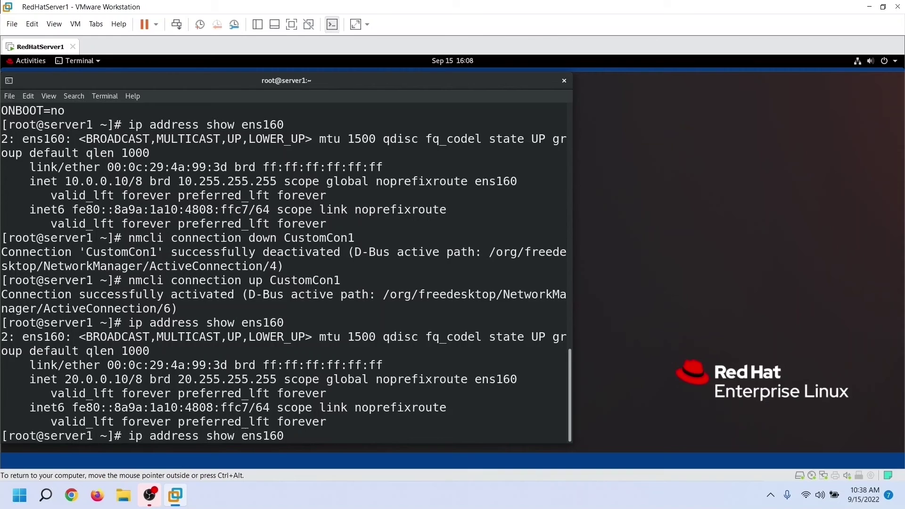
- Delete CustomCon1 in the connection editor, leaving ens160 and virbr0, and close the editor
{"action": "key", "text": "Up"}
{"action": "key", "text": "Up"}
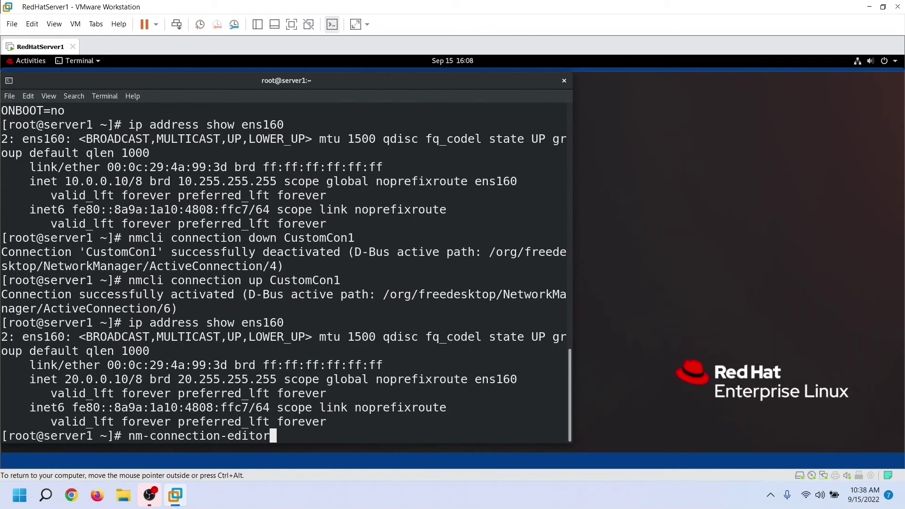
{"action": "key", "text": "Return"}
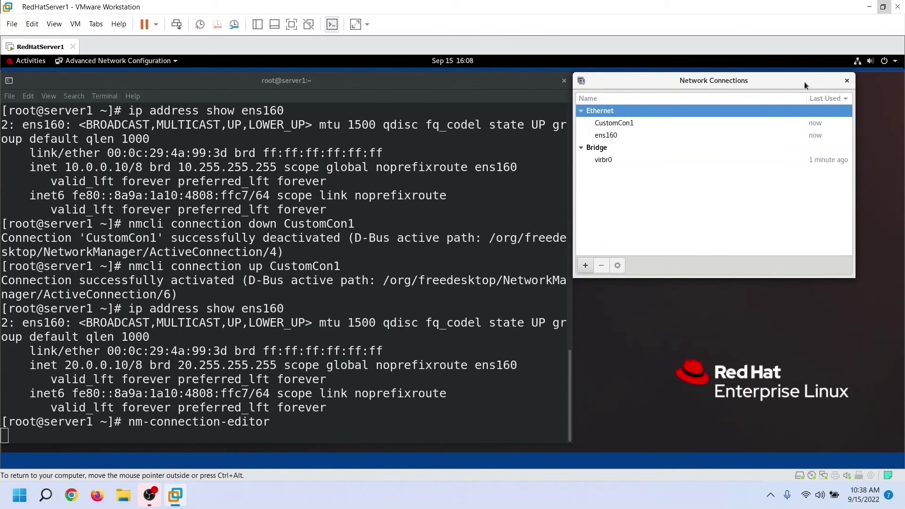
{"action": "left_click_drag", "start_coordinate": [804, 81], "coordinate": [677, 104]}
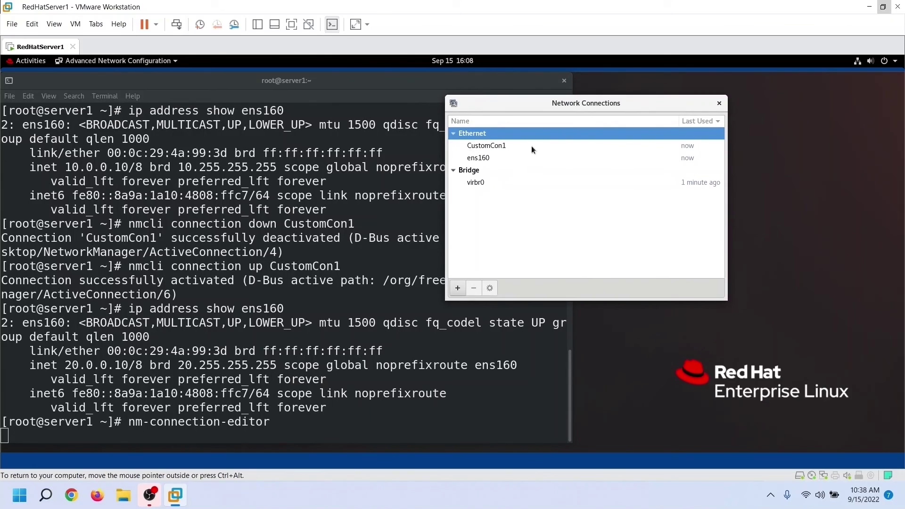
{"action": "left_click", "coordinate": [503, 148]}
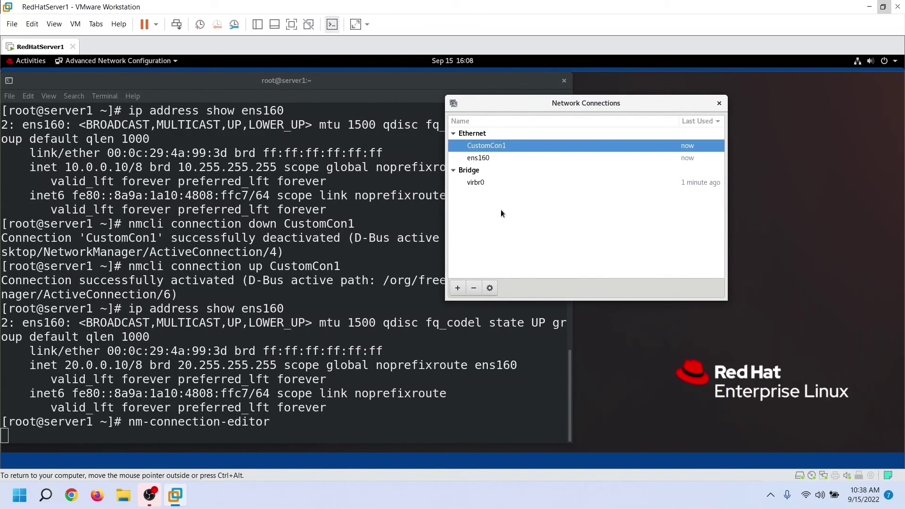
{"action": "left_click", "coordinate": [474, 288]}
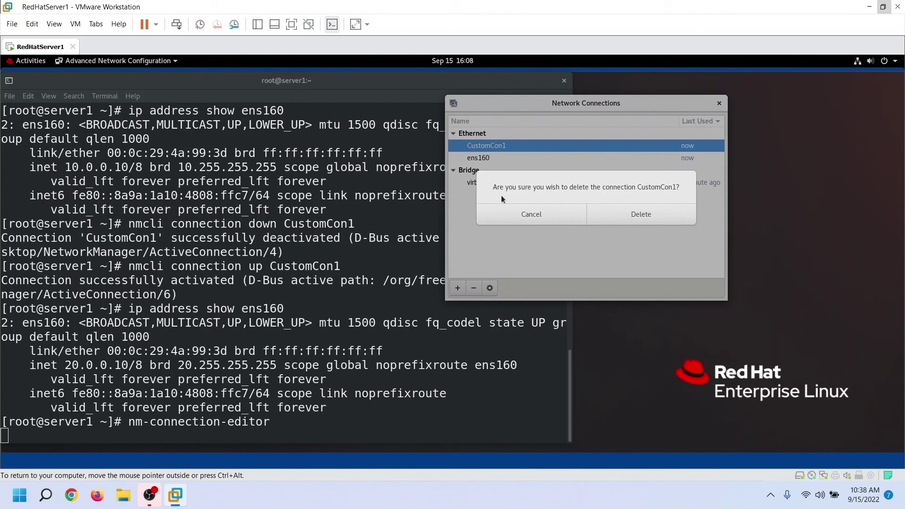
{"action": "left_click", "coordinate": [641, 214]}
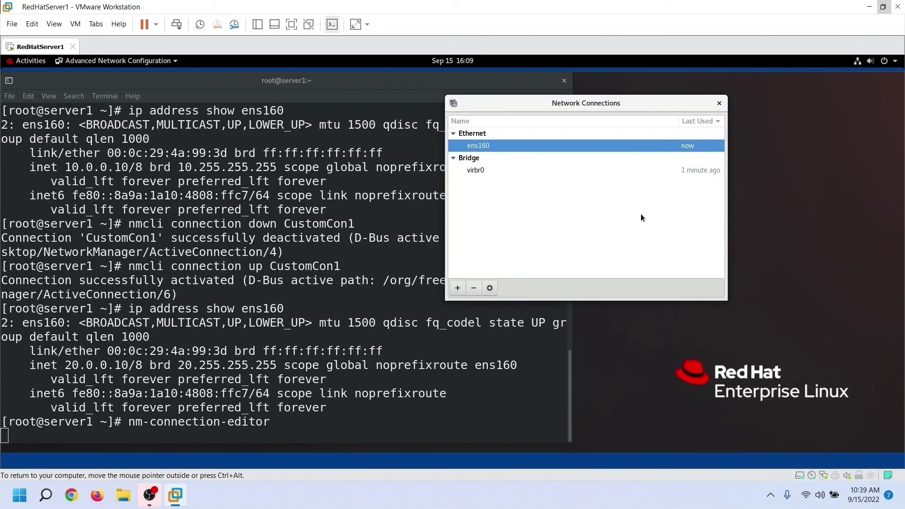
{"action": "left_click", "coordinate": [719, 103]}
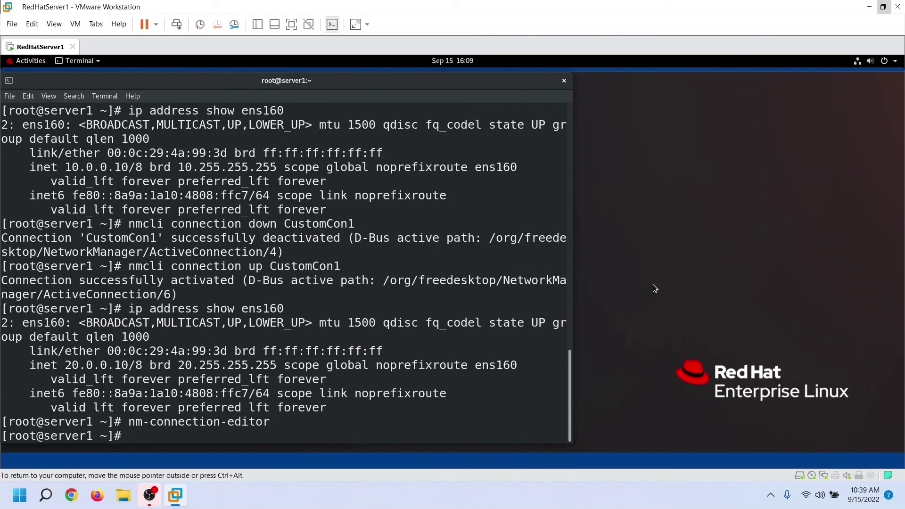
- Run nmcli connection show to confirm only ens160 and virbr0 remain
{"action": "type", "text": "nmcli connection li"}
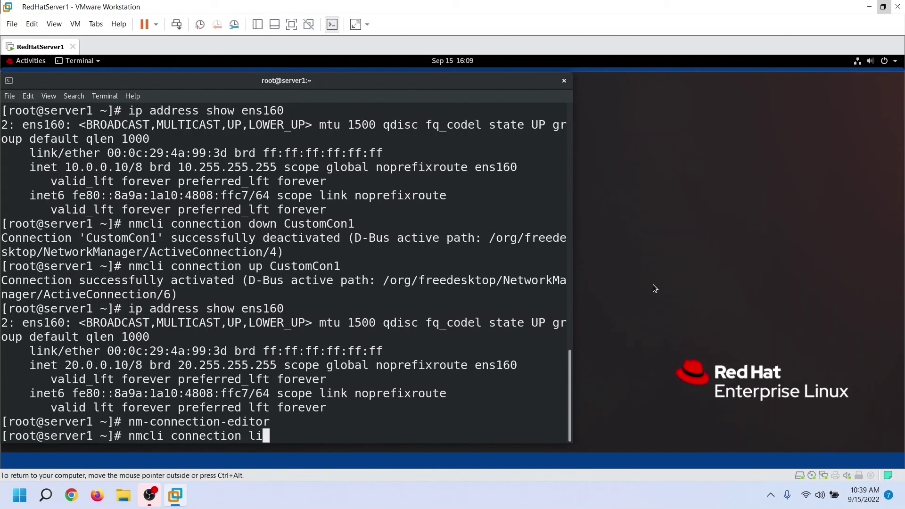
{"action": "key", "text": "BackSpace"}
{"action": "key", "text": "BackSpace"}
{"action": "type", "text": "show"}
{"action": "key", "text": "Return"}
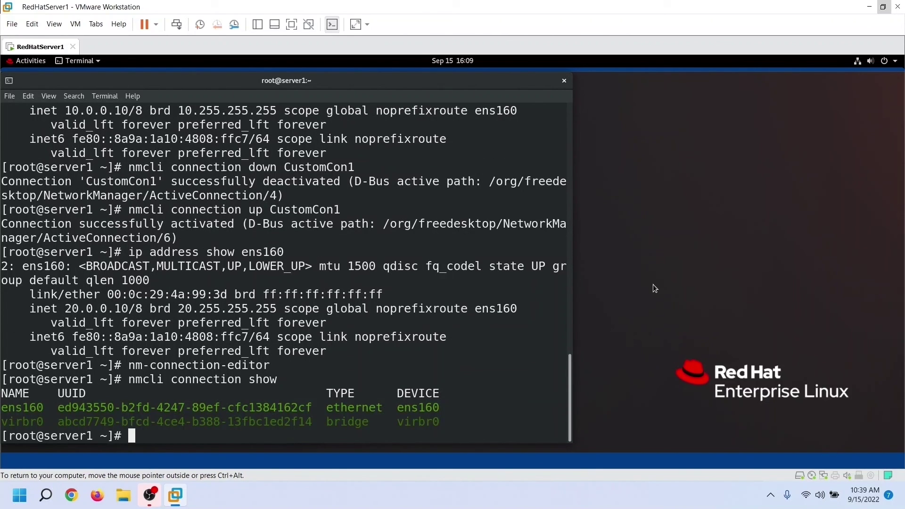